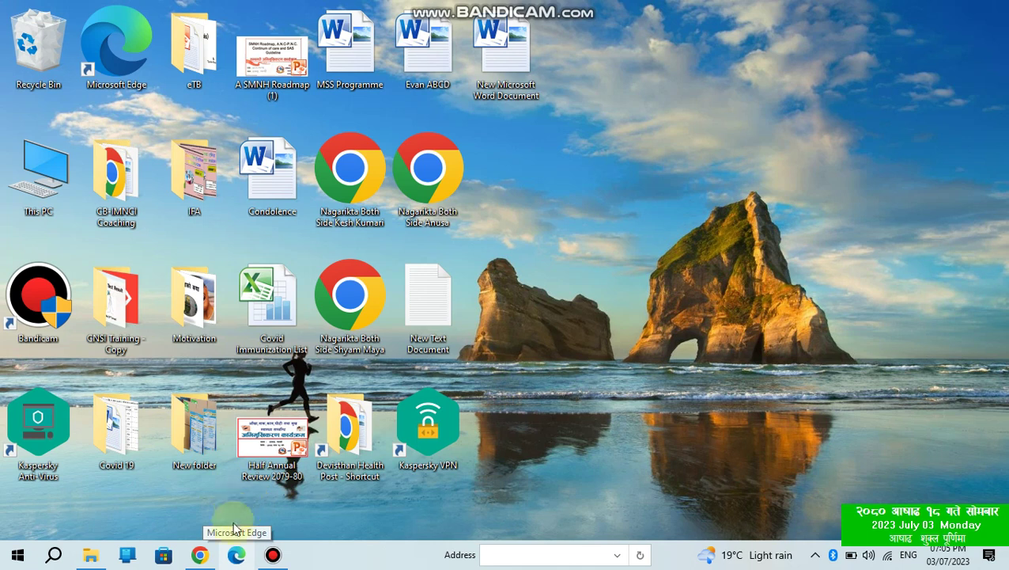
Step: Switch to Chrome and search Google for "google input tools nepali"
{"action": "left_click", "coordinate": [200, 553]}
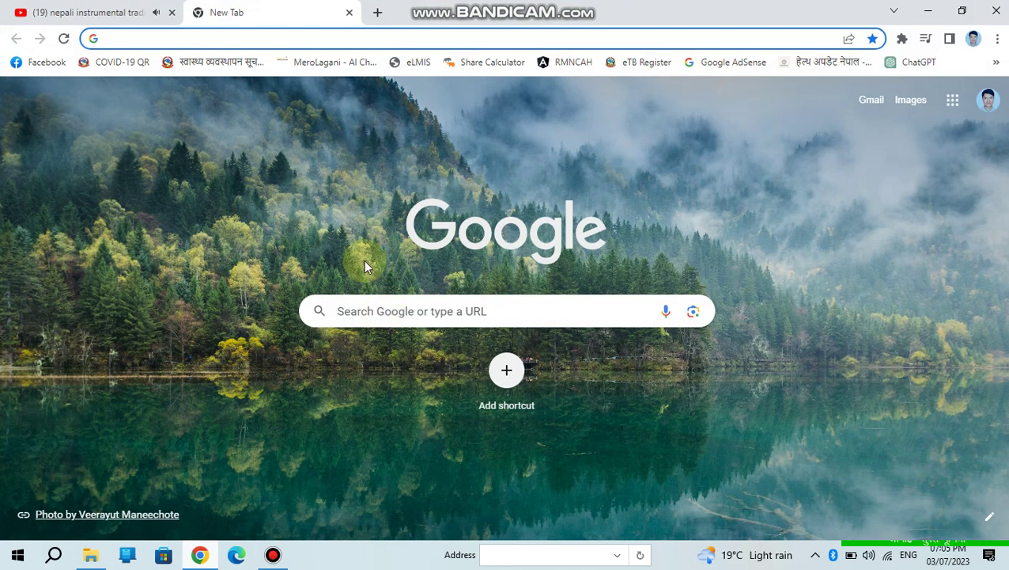
{"action": "left_click", "coordinate": [259, 38]}
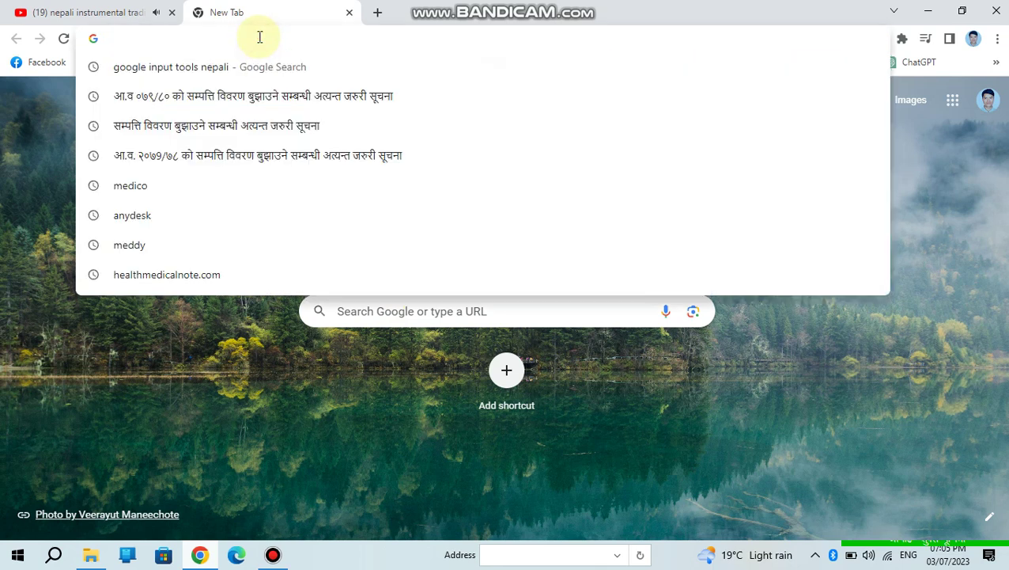
{"action": "type", "text": "g"}
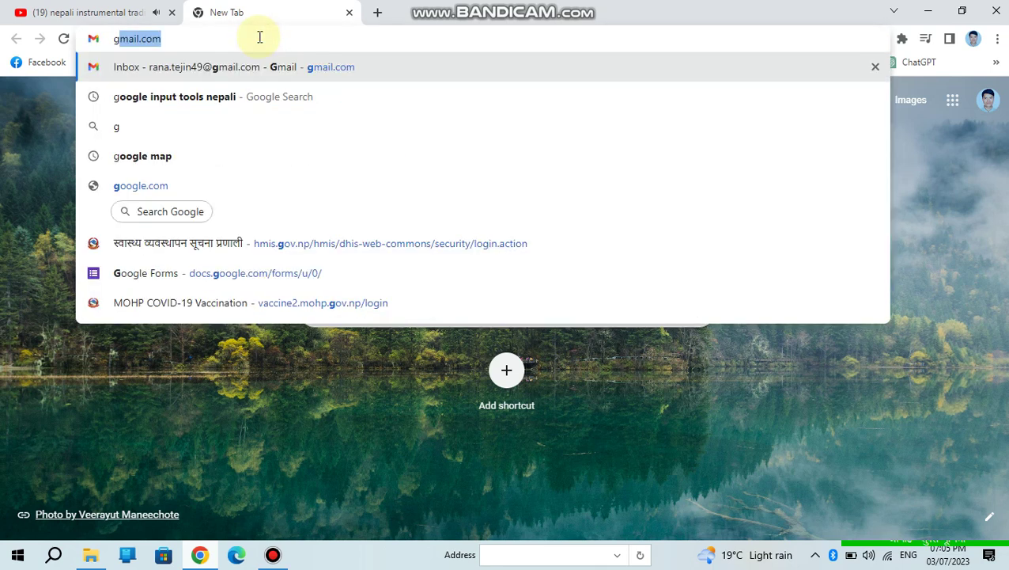
{"action": "type", "text": "oogle "}
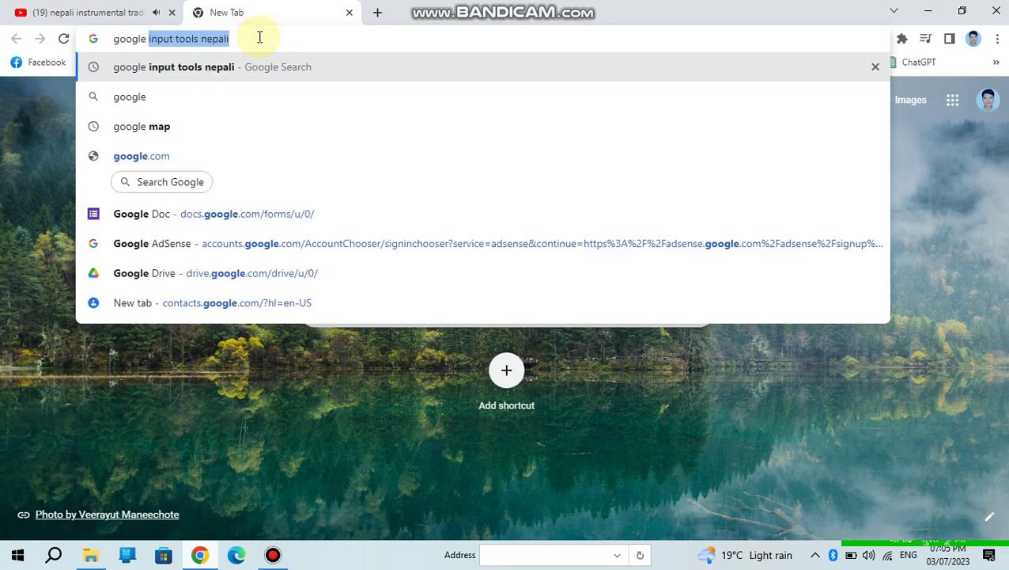
{"action": "type", "text": "input"}
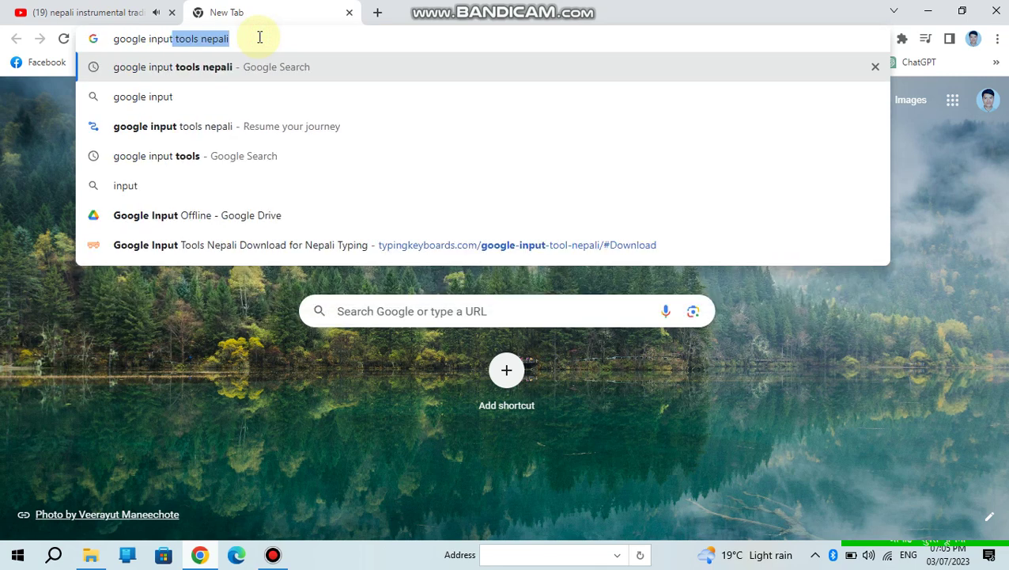
{"action": "type", "text": " tool"}
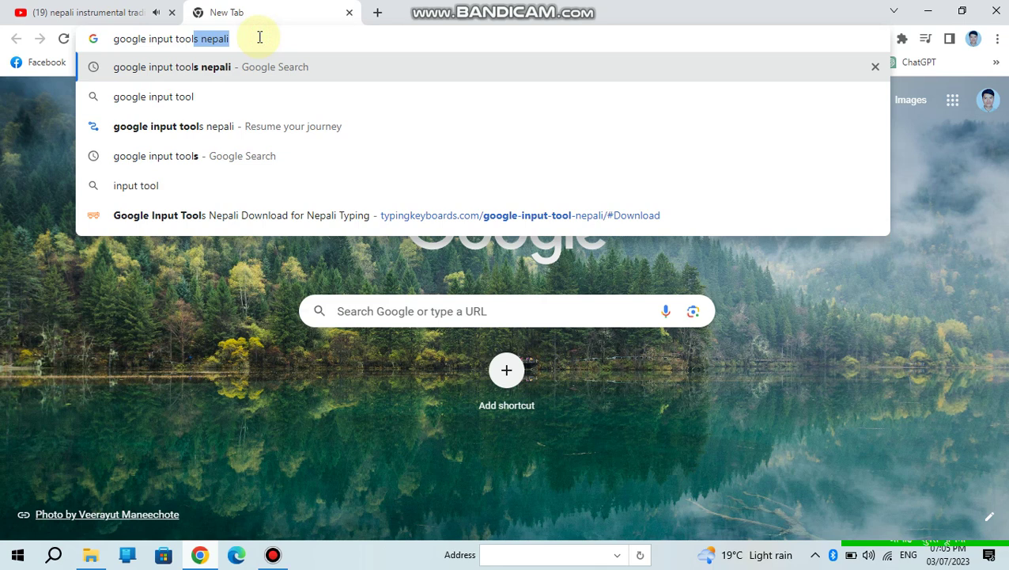
{"action": "type", "text": "s nepali"}
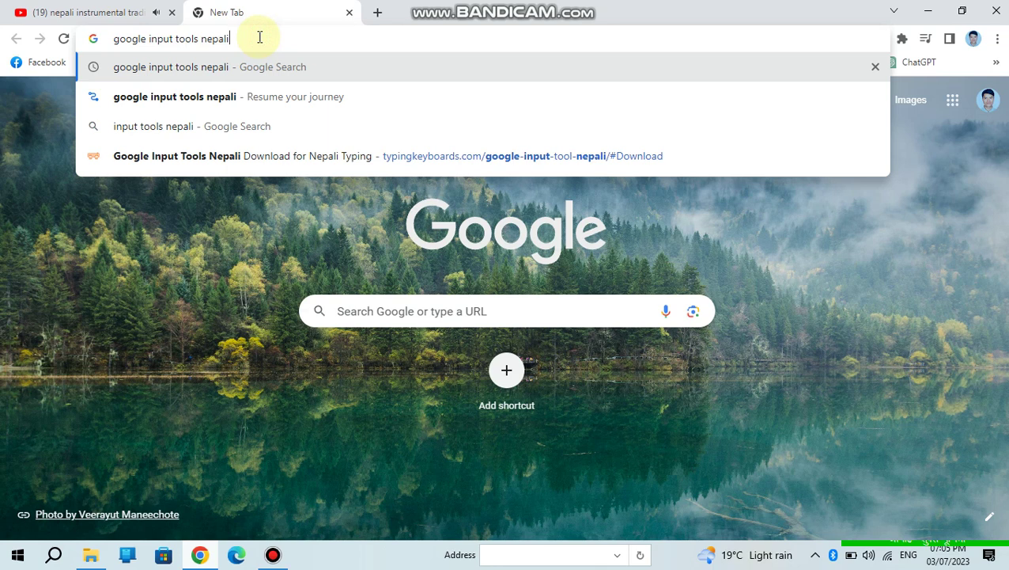
{"action": "key", "text": "Return"}
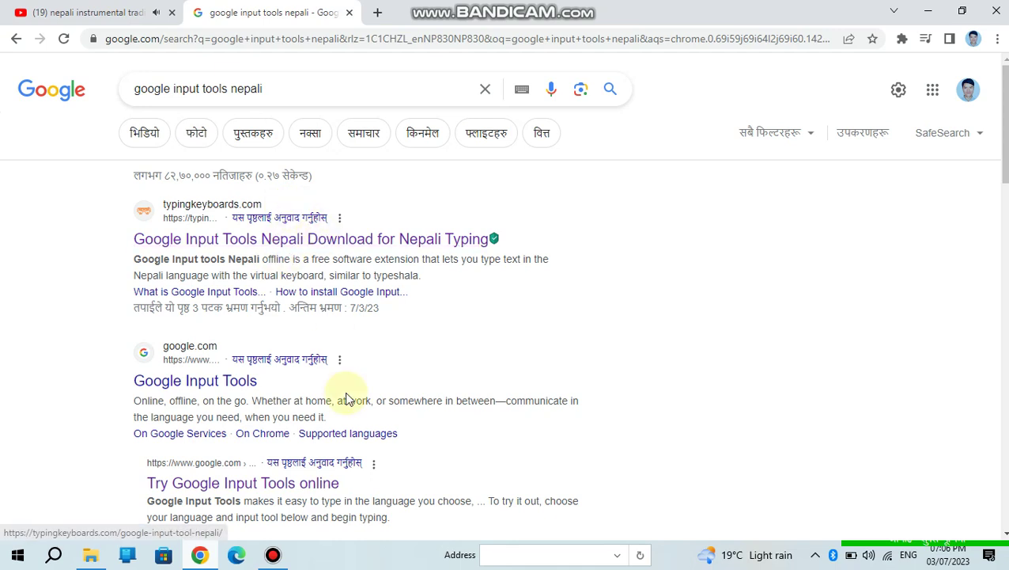
Step: Open the typingkeyboards.com search result "Google Input Tools Nepali Download for Nepali Typing"
{"action": "scroll", "coordinate": [348, 396], "scroll_direction": "down", "scroll_amount": 5}
{"action": "scroll", "coordinate": [348, 399], "scroll_direction": "up", "scroll_amount": 5}
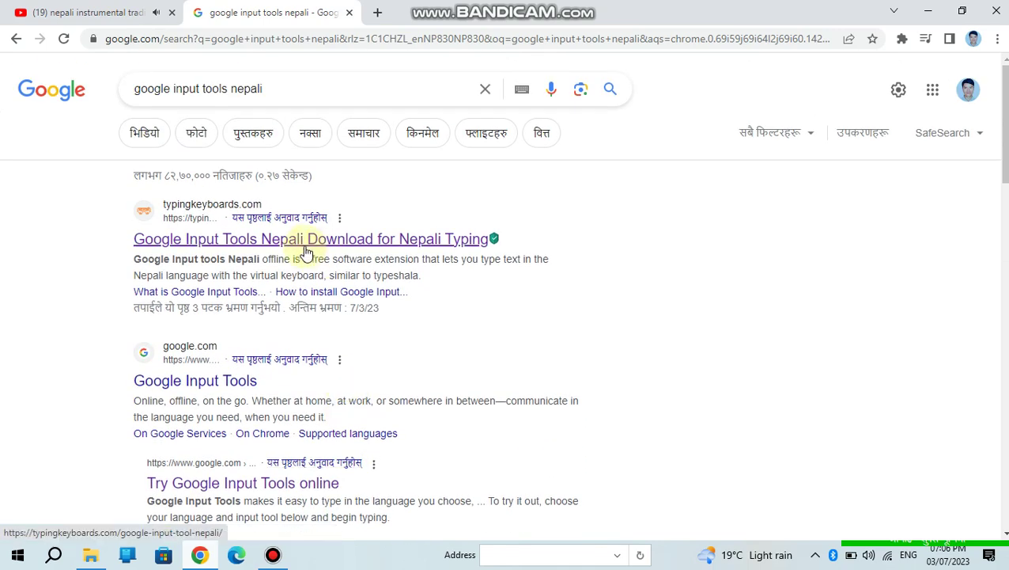
{"action": "left_click", "coordinate": [304, 246]}
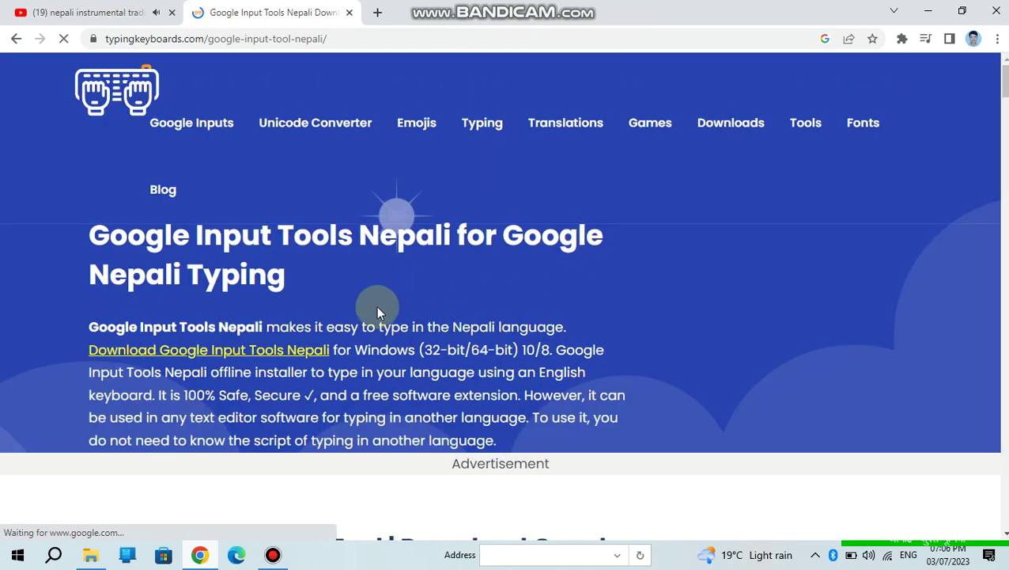
Step: Find the full offline installer section on the page and download the Google Input tool Nepali Offline Installer
{"action": "scroll", "coordinate": [376, 307], "scroll_direction": "down", "scroll_amount": 1}
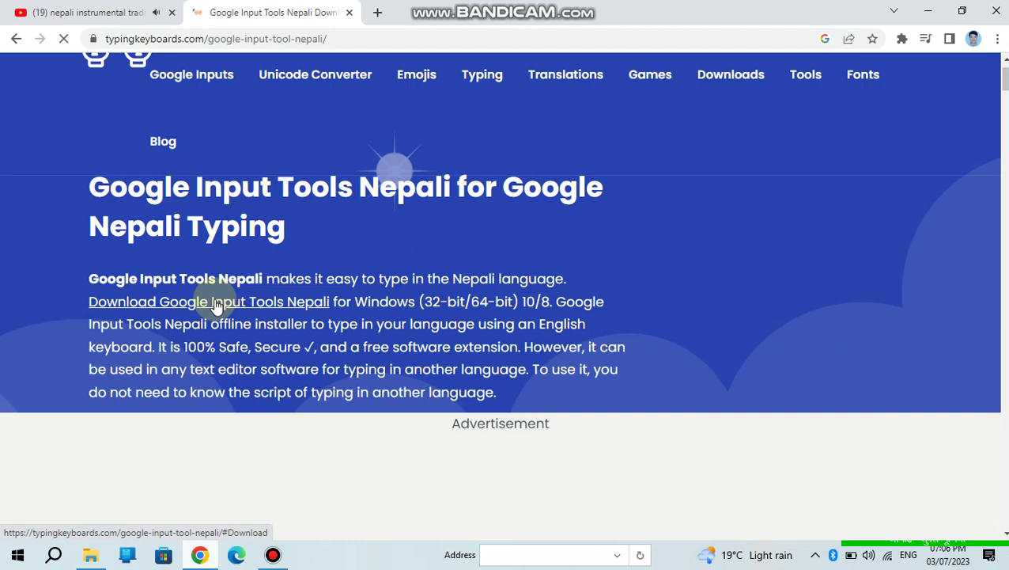
{"action": "left_click", "coordinate": [212, 305]}
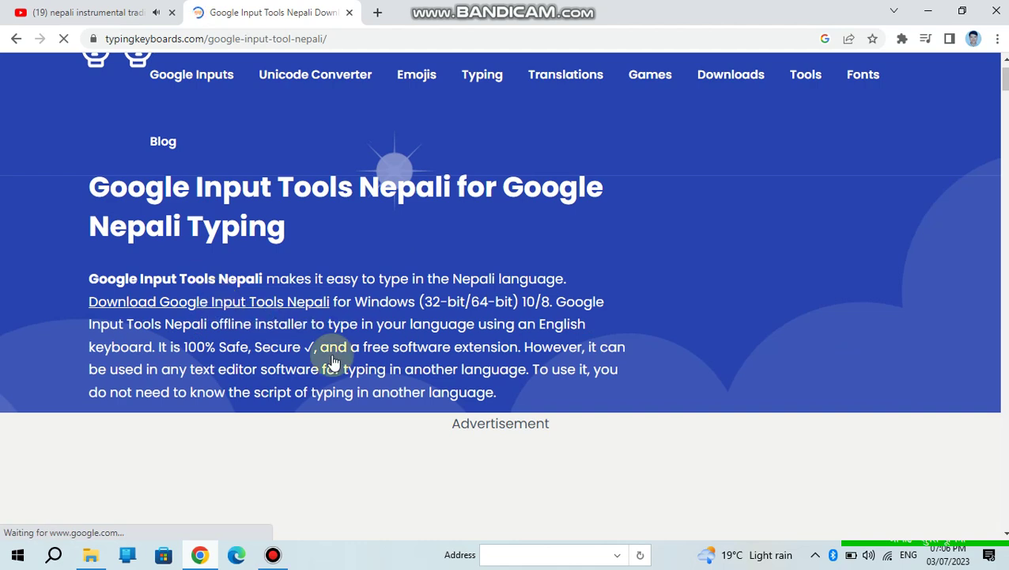
{"action": "scroll", "coordinate": [333, 358], "scroll_direction": "down", "scroll_amount": 5}
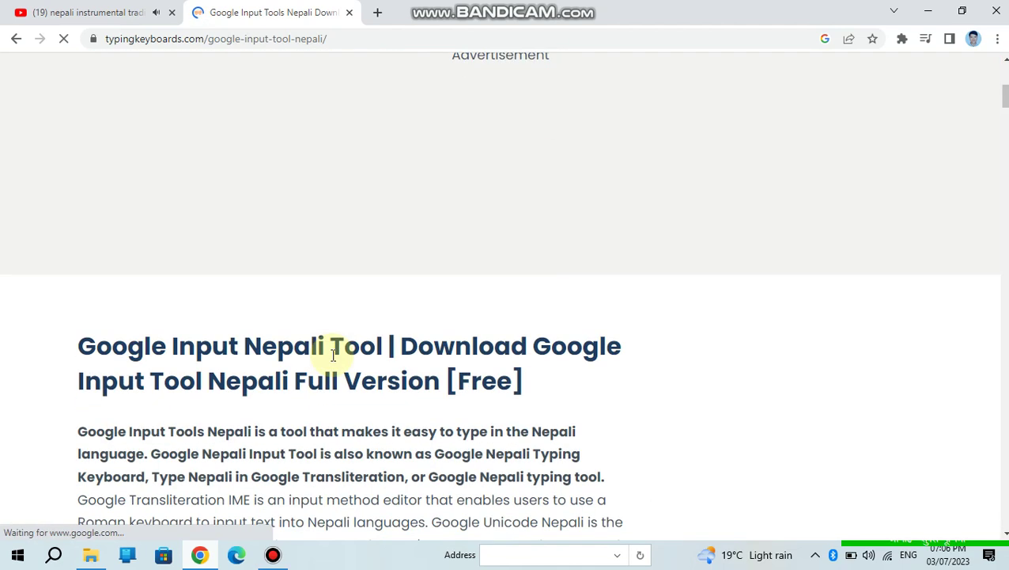
{"action": "scroll", "coordinate": [333, 357], "scroll_direction": "down", "scroll_amount": 5}
{"action": "left_click", "coordinate": [333, 356]}
{"action": "scroll", "coordinate": [333, 360], "scroll_direction": "down", "scroll_amount": 10}
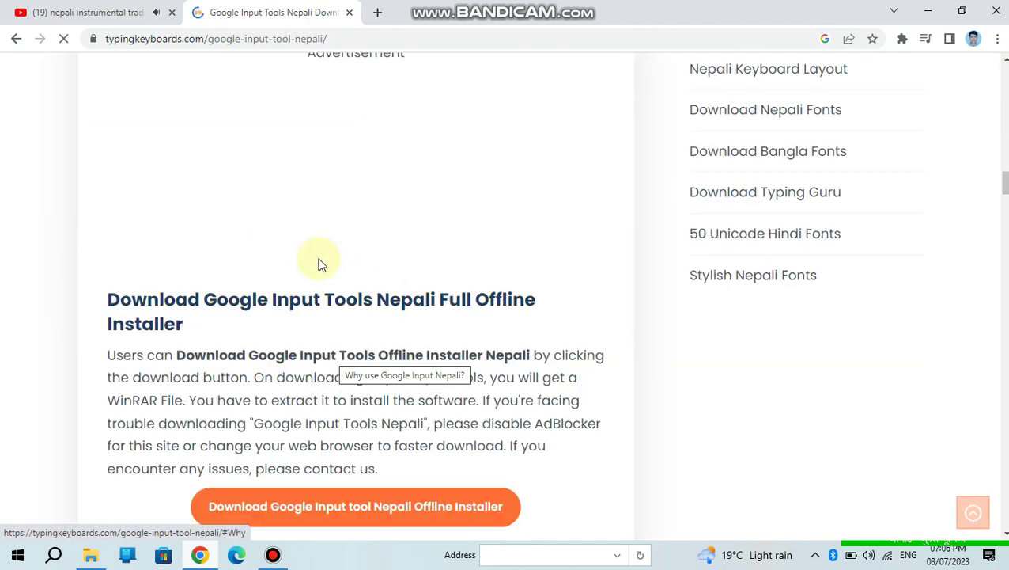
{"action": "scroll", "coordinate": [353, 276], "scroll_direction": "down", "scroll_amount": 4}
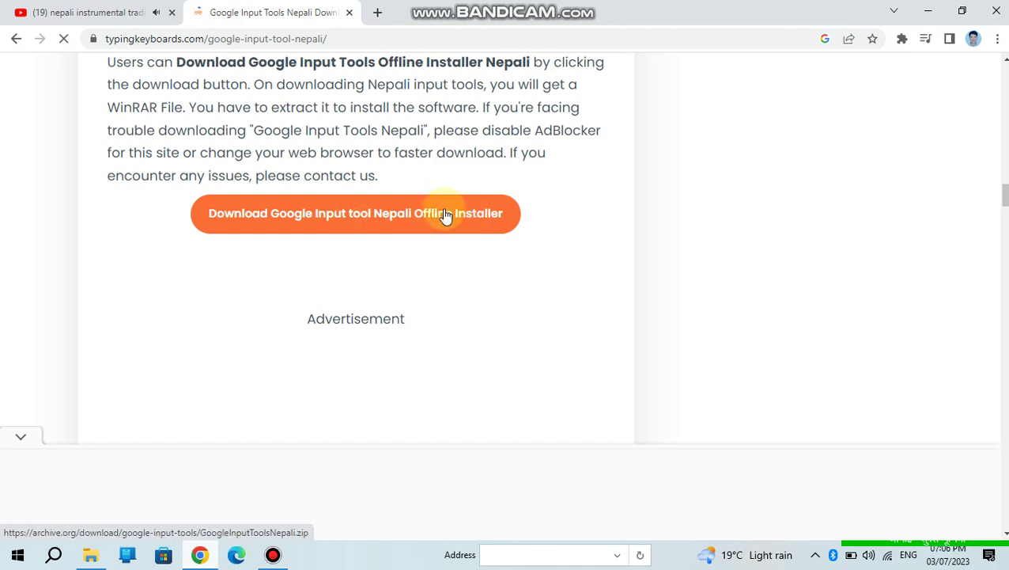
{"action": "left_click", "coordinate": [370, 226]}
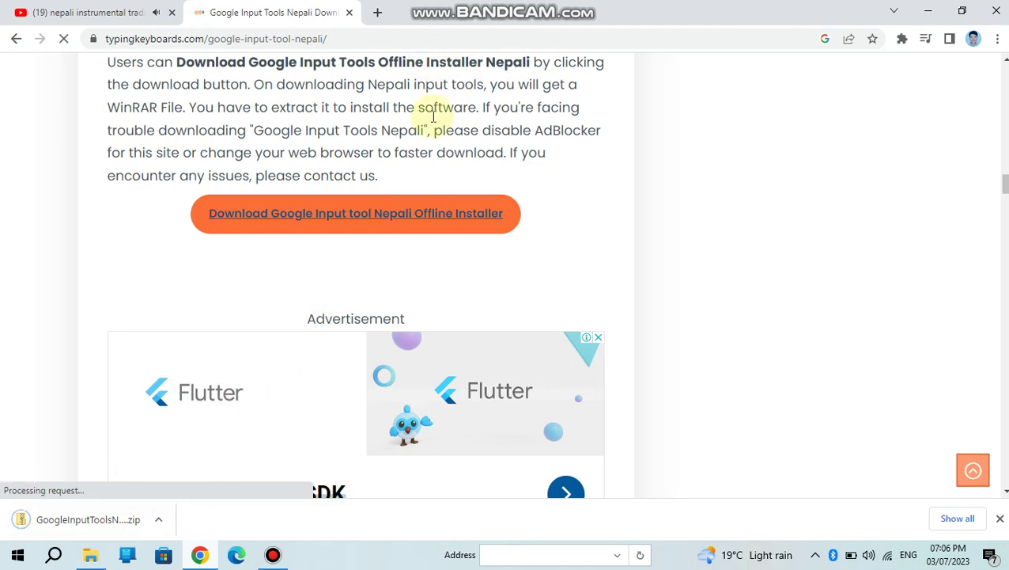
Step: Visit malikahealth.blogspot.com in a new tab, view its Google Input tool download banner at the page end, and return to the typingkeyboards.com page
{"action": "scroll", "coordinate": [432, 117], "scroll_direction": "up", "scroll_amount": 10}
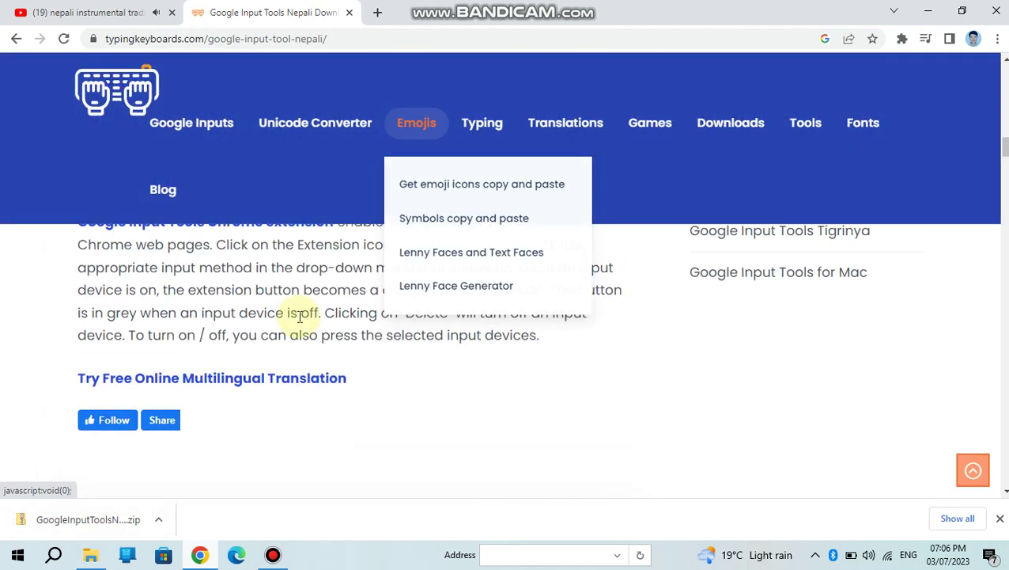
{"action": "scroll", "coordinate": [299, 314], "scroll_direction": "up", "scroll_amount": 10}
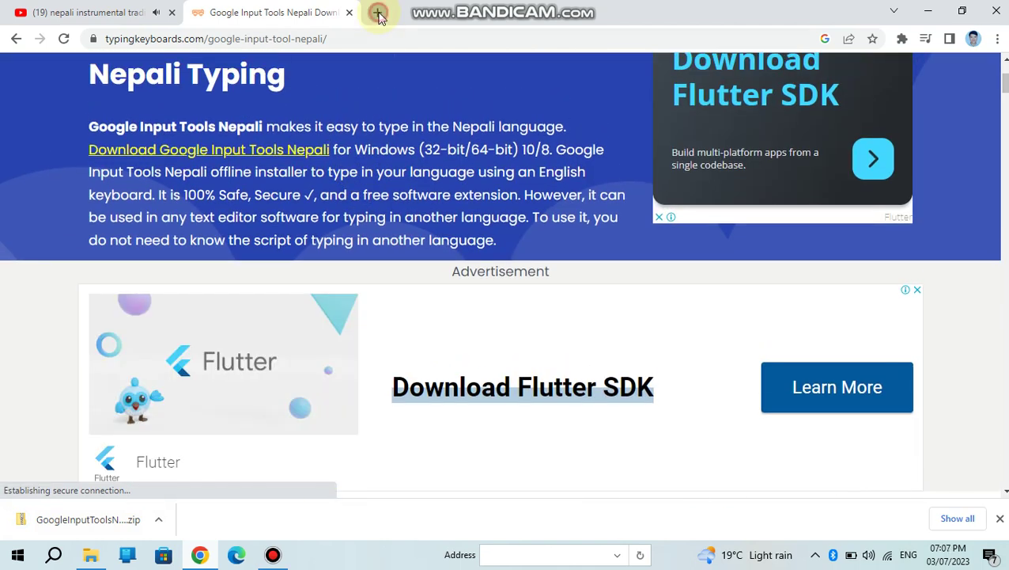
{"action": "left_click", "coordinate": [378, 13]}
{"action": "type", "text": "ma"}
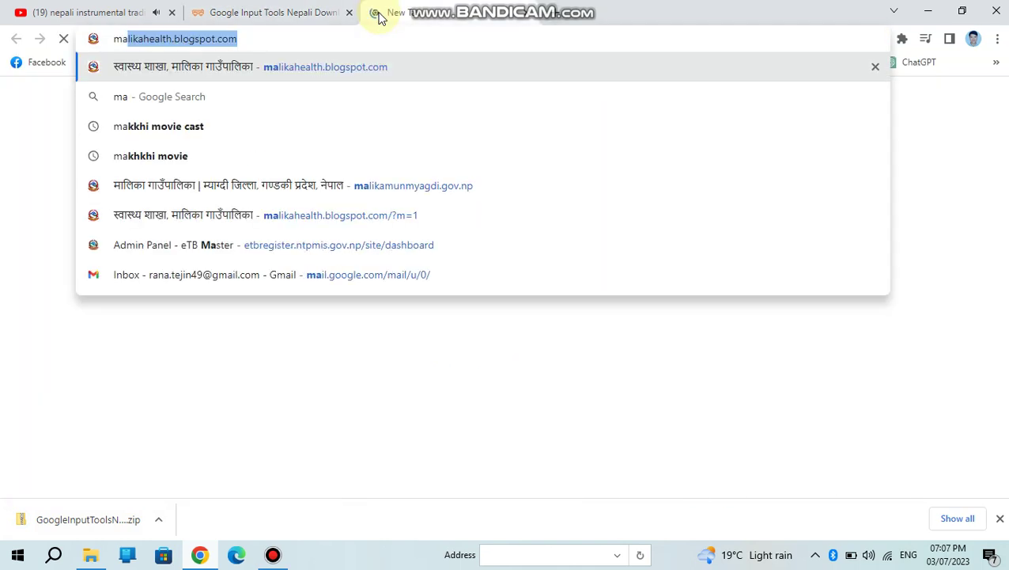
{"action": "type", "text": "lik"}
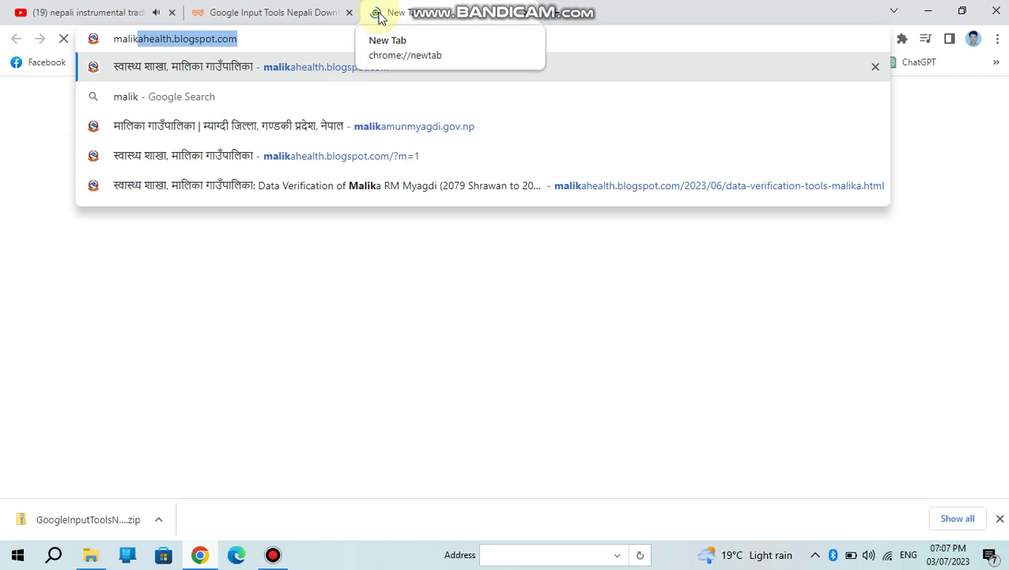
{"action": "key", "text": "Return"}
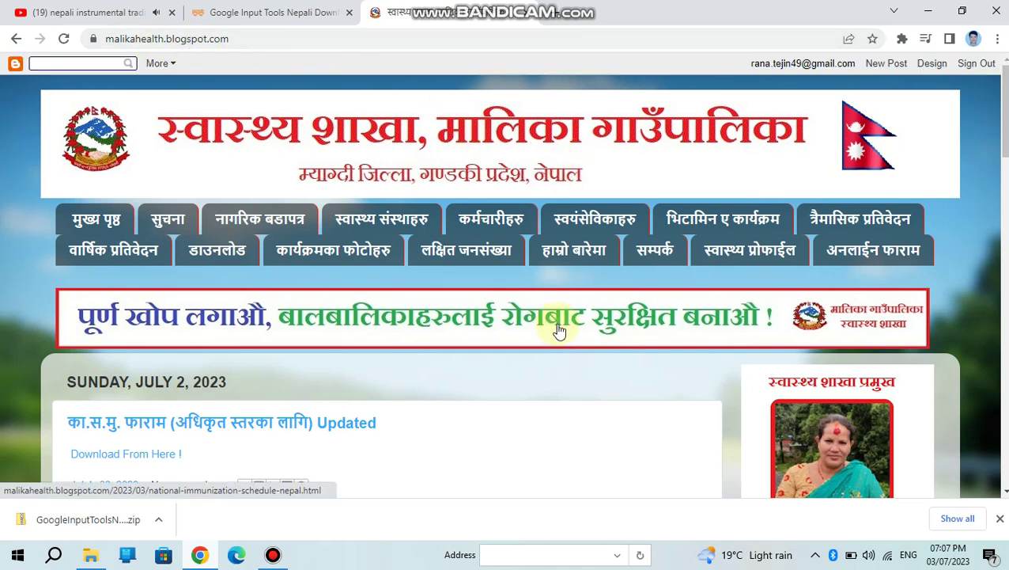
{"action": "scroll", "coordinate": [599, 345], "scroll_direction": "down", "scroll_amount": 3}
{"action": "scroll", "coordinate": [599, 345], "scroll_direction": "down", "scroll_amount": 9}
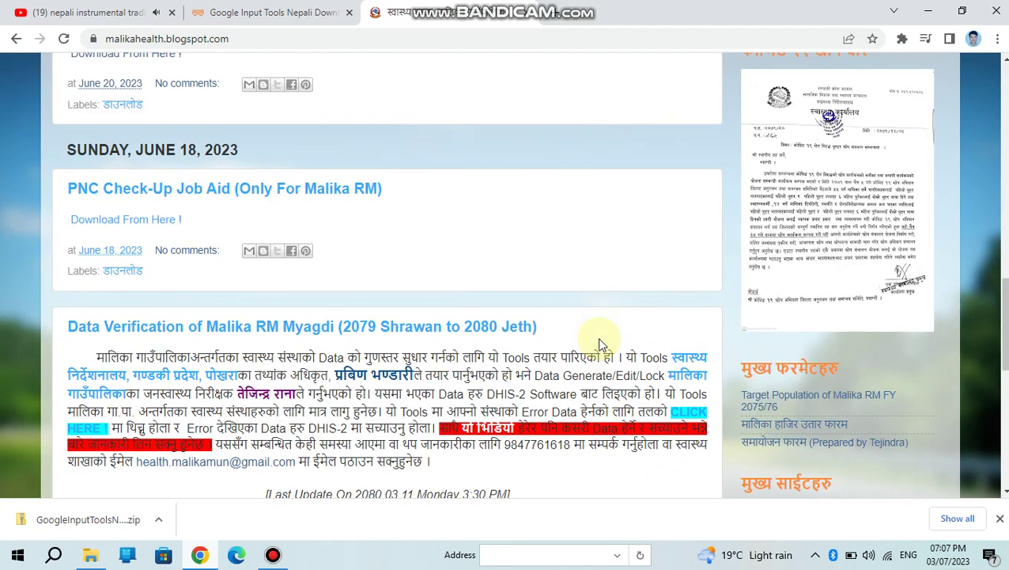
{"action": "scroll", "coordinate": [599, 345], "scroll_direction": "down", "scroll_amount": 10}
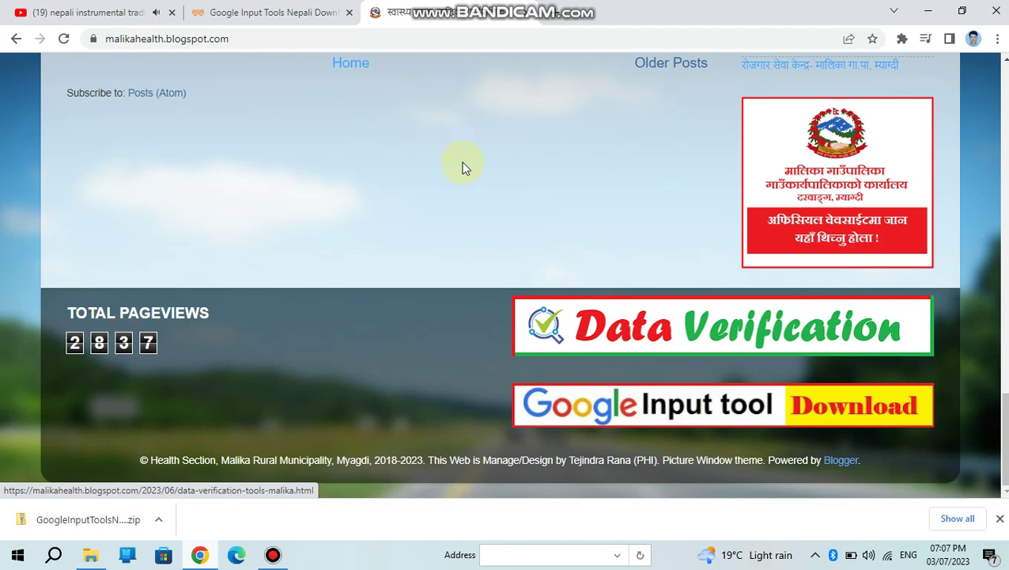
{"action": "left_click", "coordinate": [316, 21]}
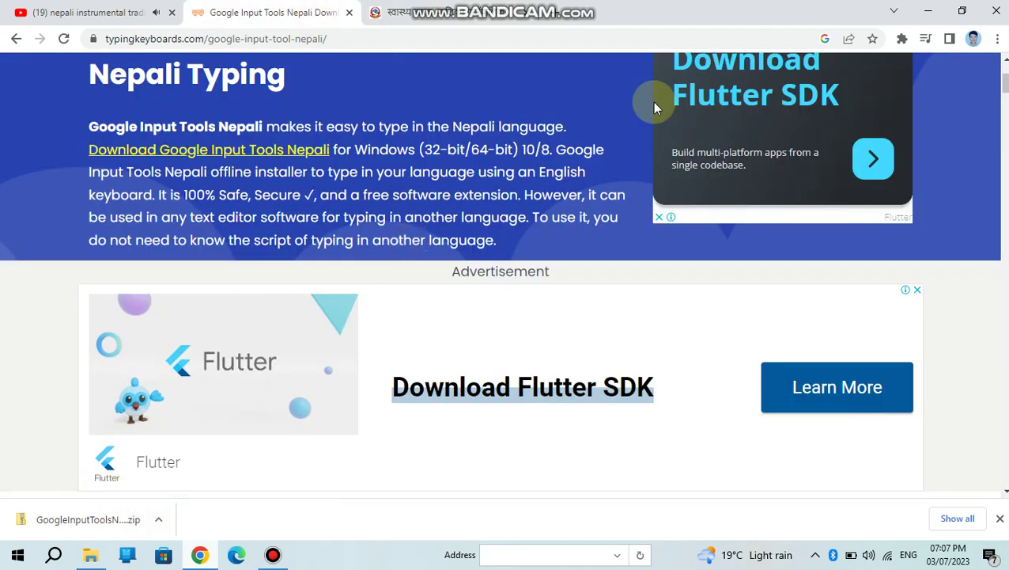
Step: Minimize the browser and open the Downloads folder in File Explorer from This PC
{"action": "left_click", "coordinate": [930, 10]}
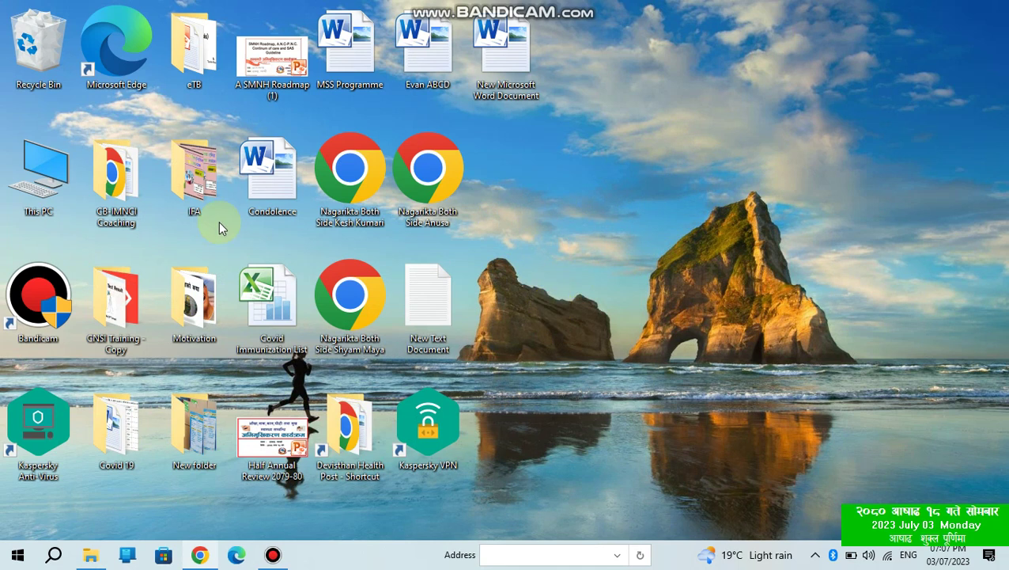
{"action": "left_click", "coordinate": [54, 184]}
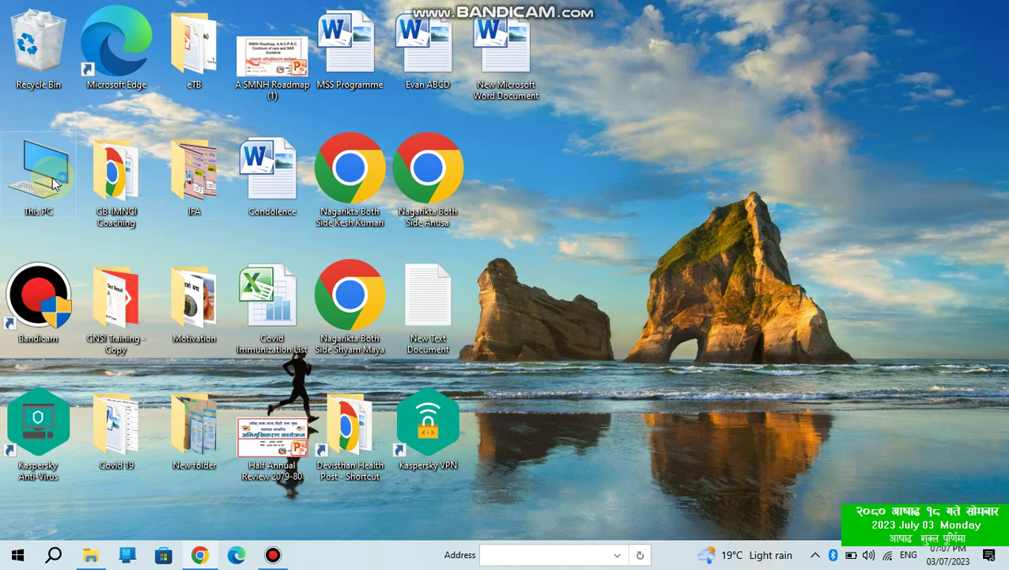
{"action": "double_click", "coordinate": [54, 184]}
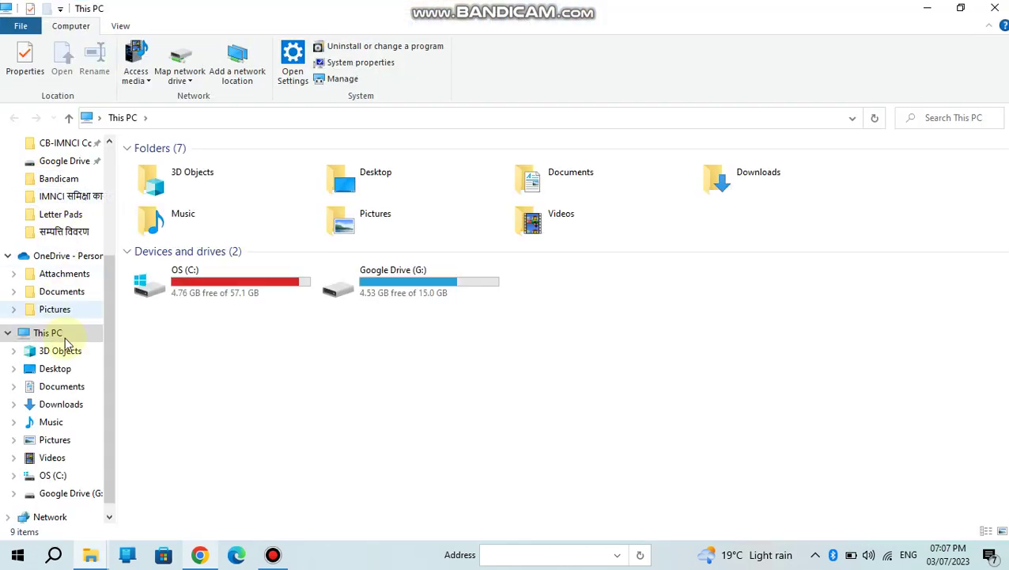
{"action": "left_click", "coordinate": [74, 405]}
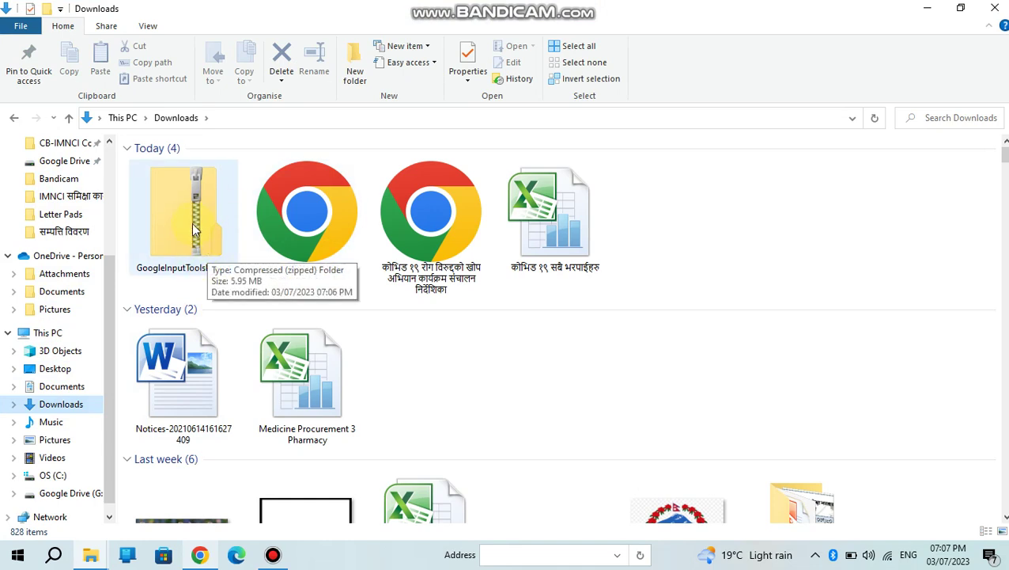
Step: Open the downloaded GoogleInputToolsNepali zip file and the GoogleInputToolsNepali folder inside it
{"action": "left_click", "coordinate": [192, 222]}
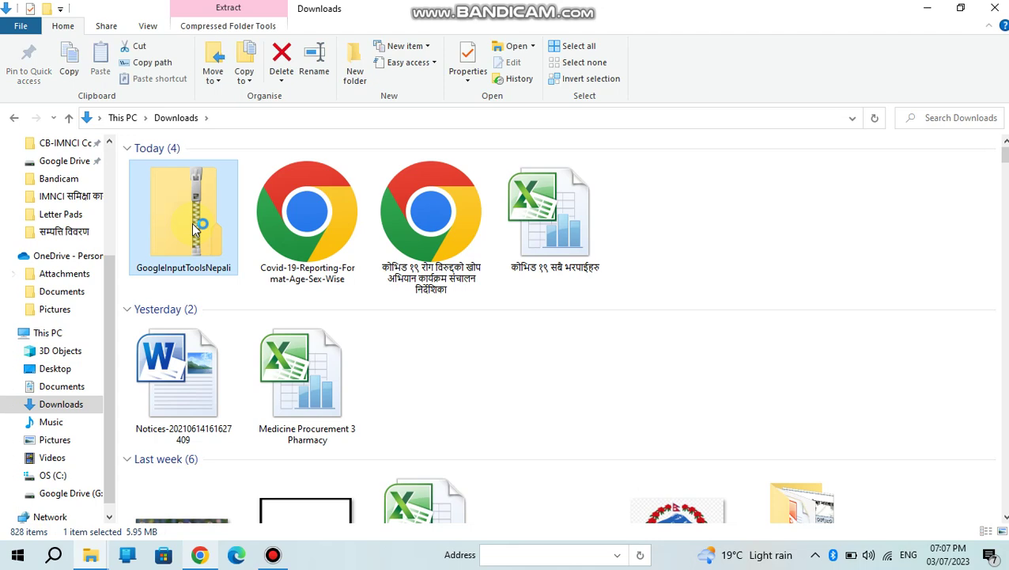
{"action": "double_click", "coordinate": [191, 222]}
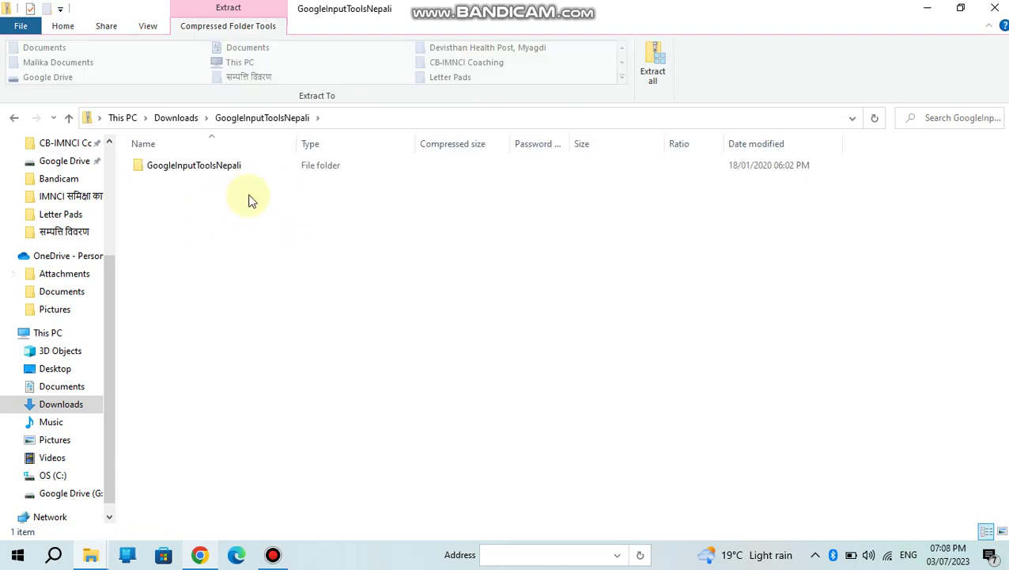
{"action": "left_click", "coordinate": [199, 165]}
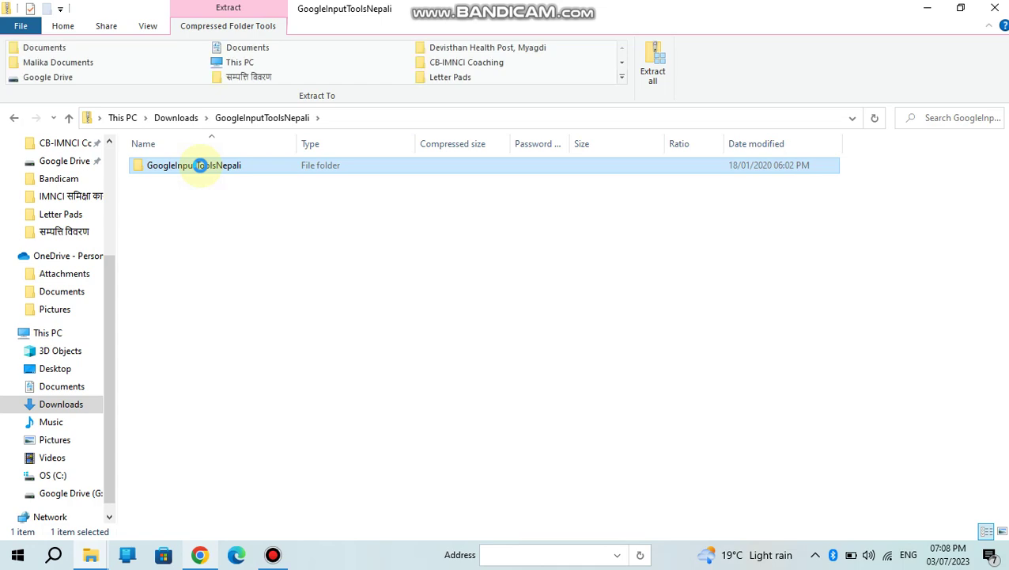
{"action": "double_click", "coordinate": [199, 165]}
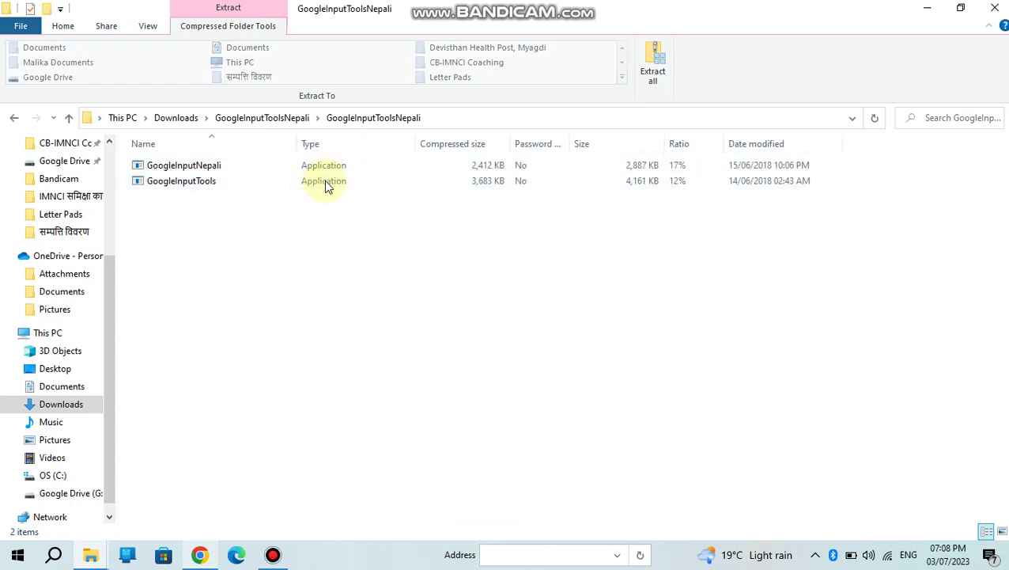
Step: Extract all files from the zip into the GoogleInputToolsNepali folder in Downloads, with extracted files shown when complete
{"action": "left_click", "coordinate": [297, 182]}
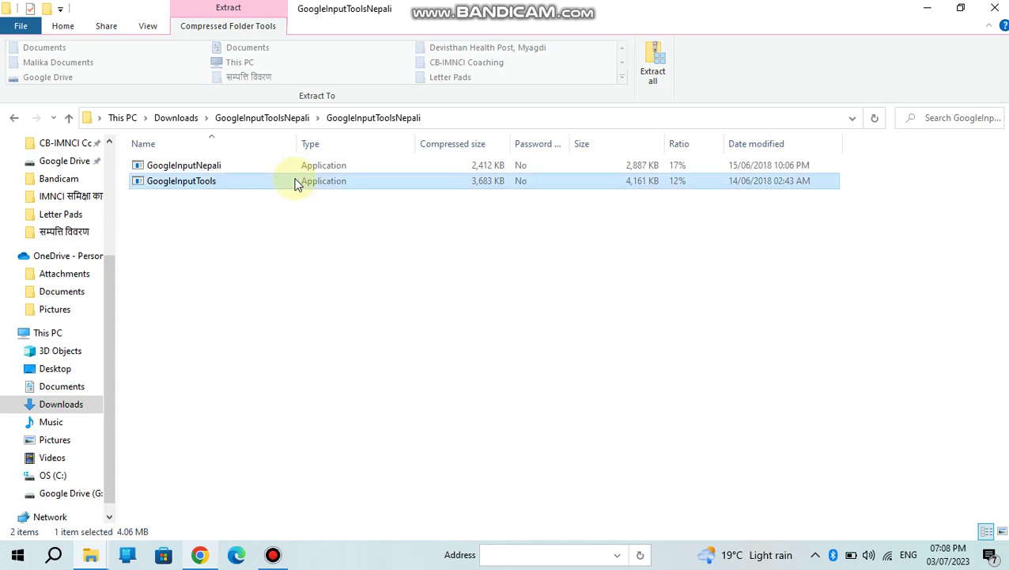
{"action": "double_click", "coordinate": [297, 182]}
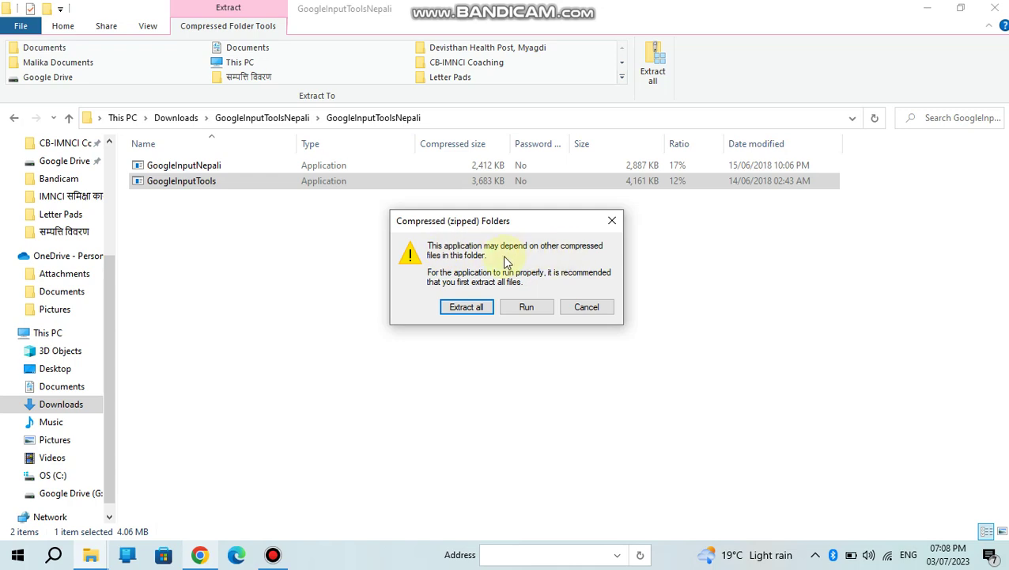
{"action": "left_click", "coordinate": [463, 308]}
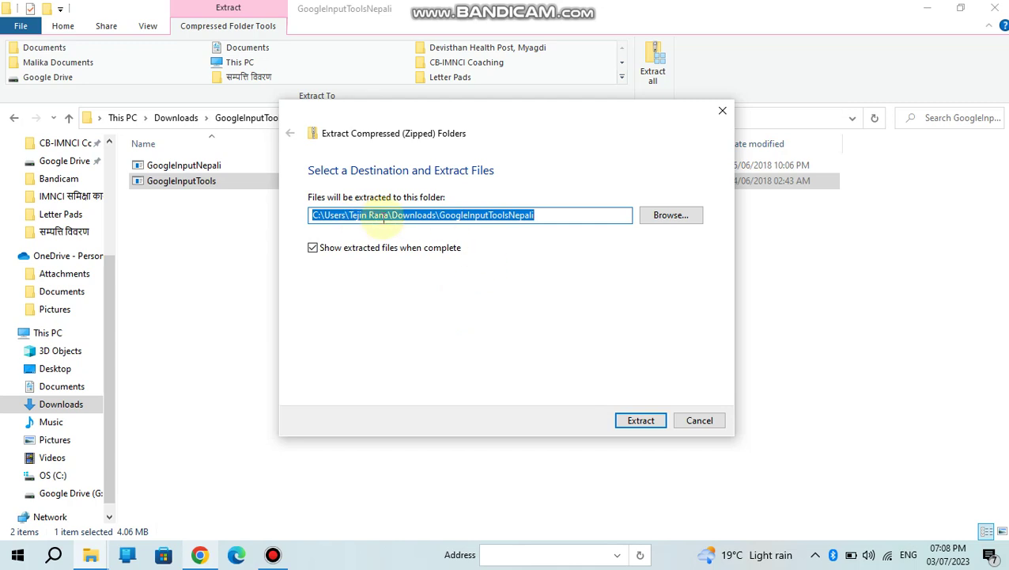
{"action": "left_click", "coordinate": [312, 247]}
{"action": "left_click", "coordinate": [313, 248]}
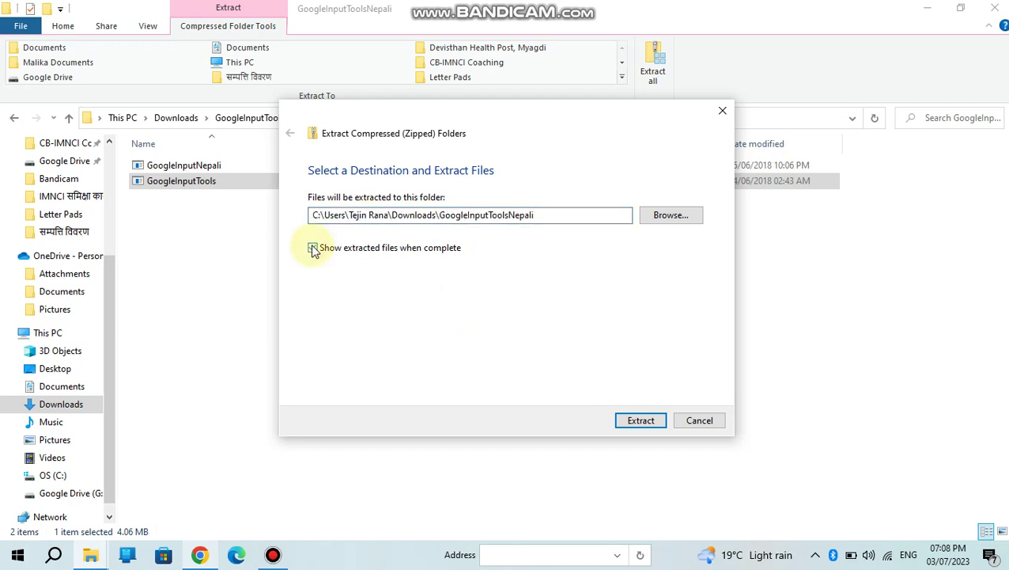
{"action": "left_click", "coordinate": [645, 421]}
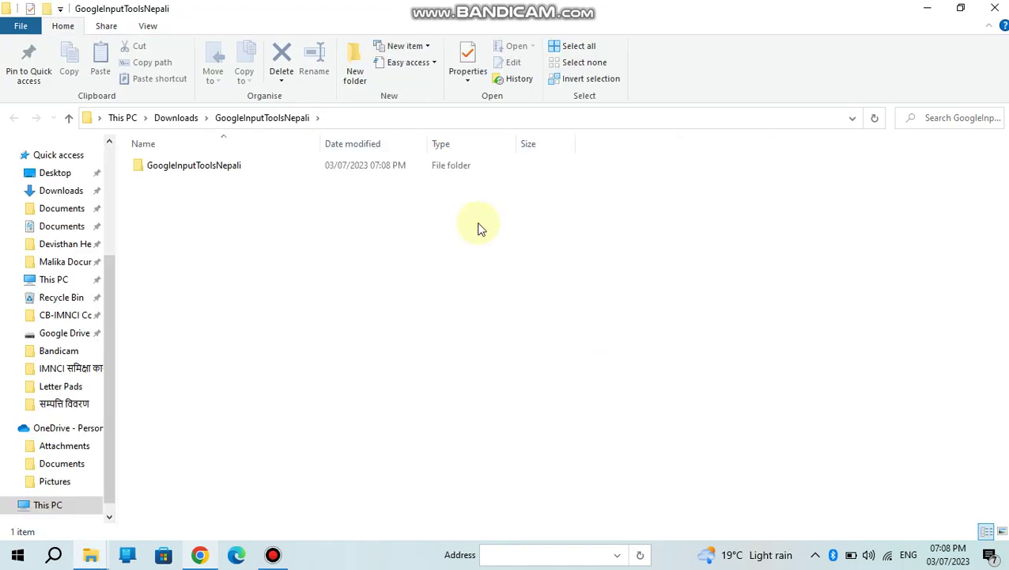
Step: Open the extracted GoogleInputToolsNepali folder, run the GoogleInputTools installer and finish its setup wizard
{"action": "left_click", "coordinate": [288, 161]}
{"action": "double_click", "coordinate": [287, 164]}
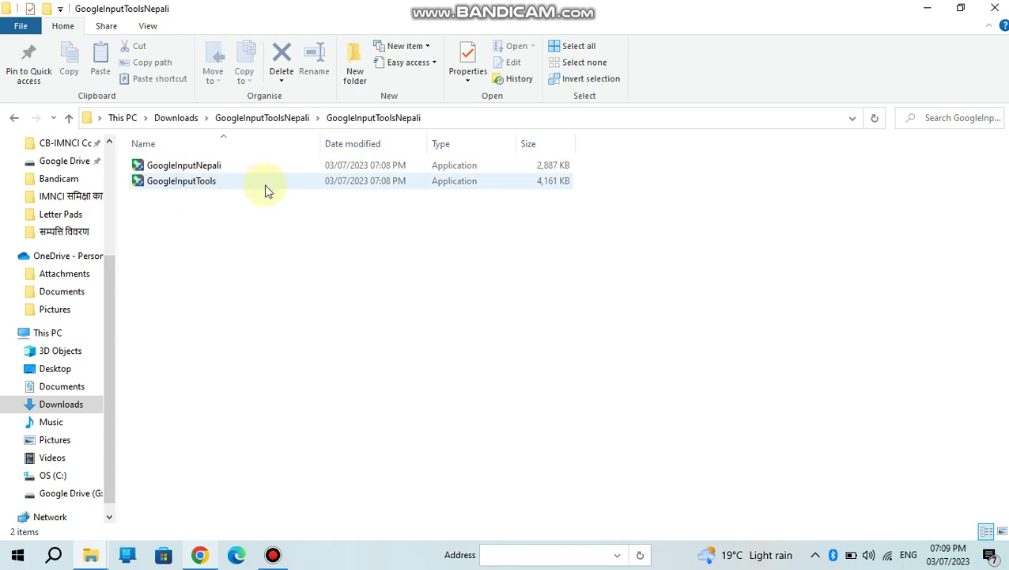
{"action": "double_click", "coordinate": [309, 184]}
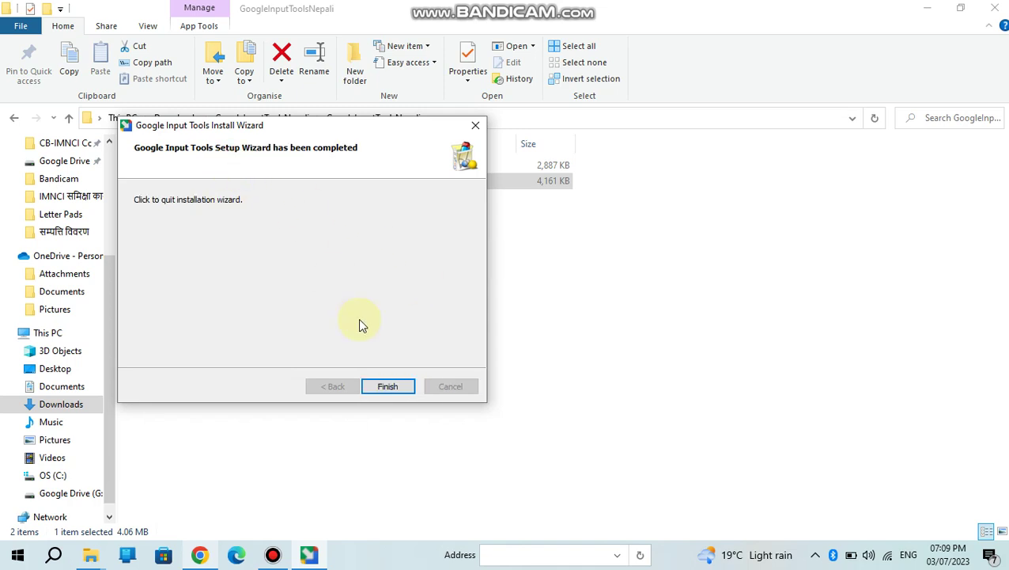
{"action": "left_click", "coordinate": [389, 386]}
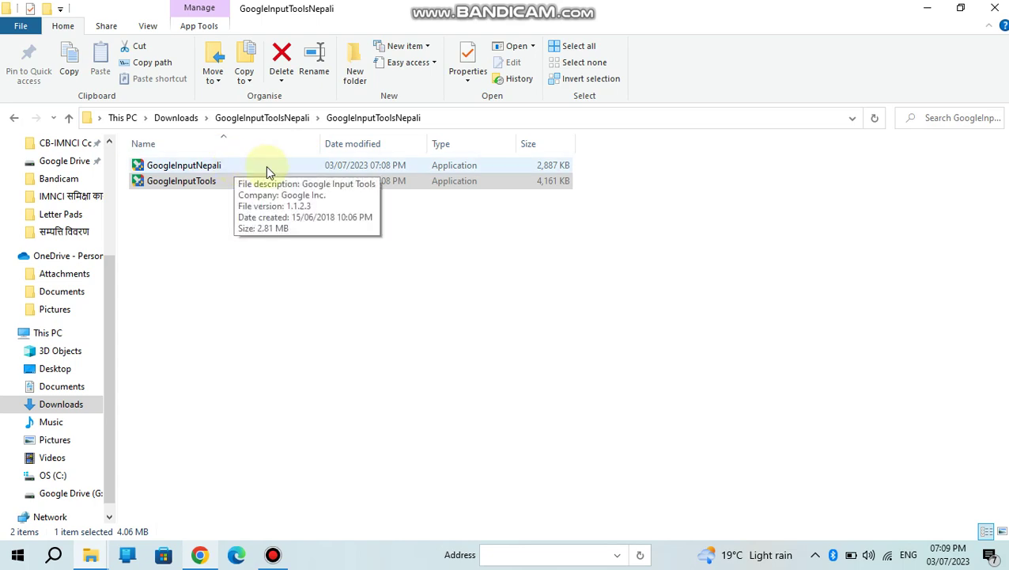
Step: Run the GoogleInputNepali installer, finish its setup wizard and close the File Explorer windows
{"action": "double_click", "coordinate": [289, 165]}
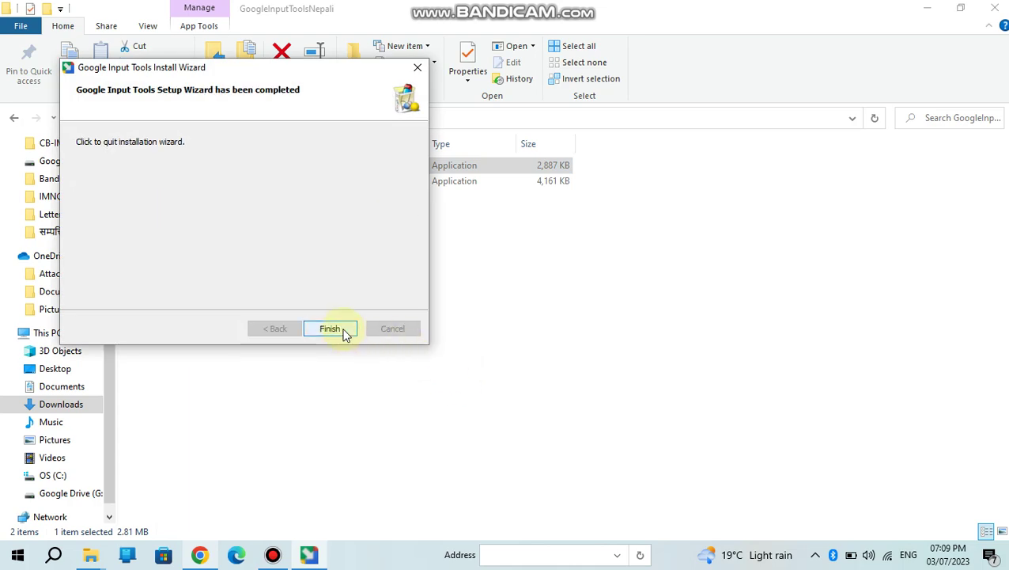
{"action": "left_click", "coordinate": [330, 329]}
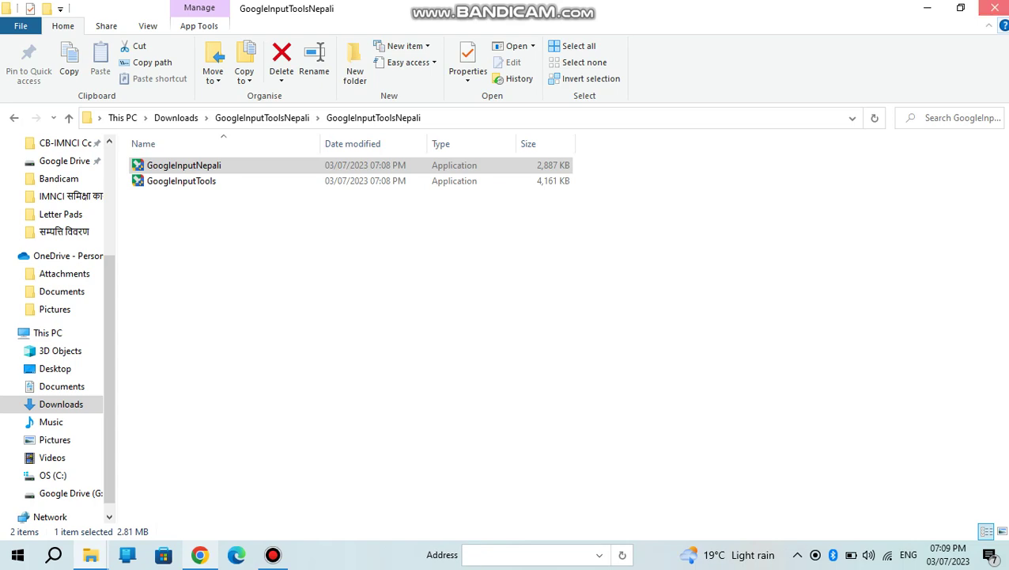
{"action": "left_click", "coordinate": [995, 8]}
{"action": "left_click", "coordinate": [995, 8]}
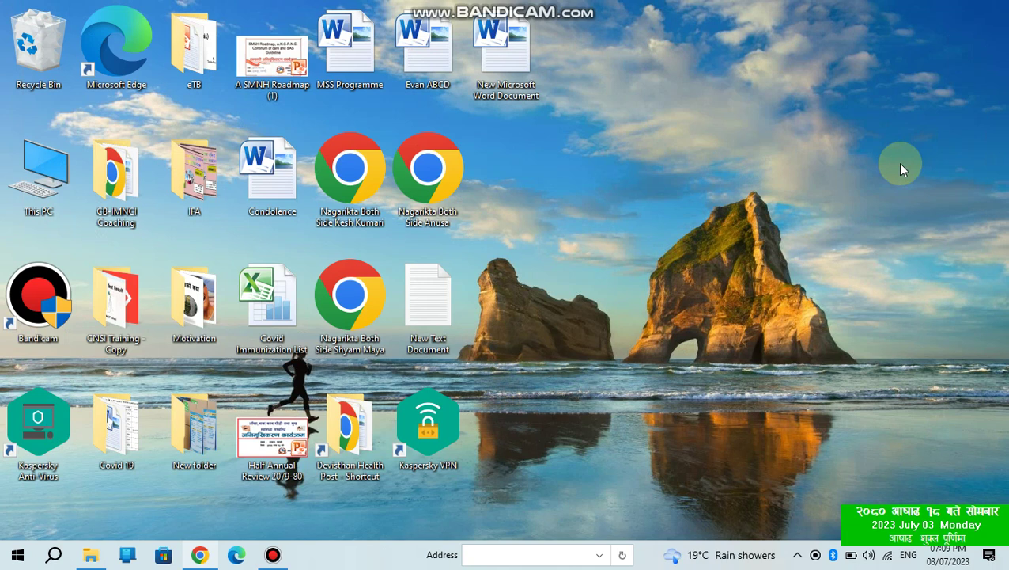
Step: Switch the input language to Nepali (Google Input Tools) and back to English (United Kingdom)
{"action": "left_click", "coordinate": [909, 556]}
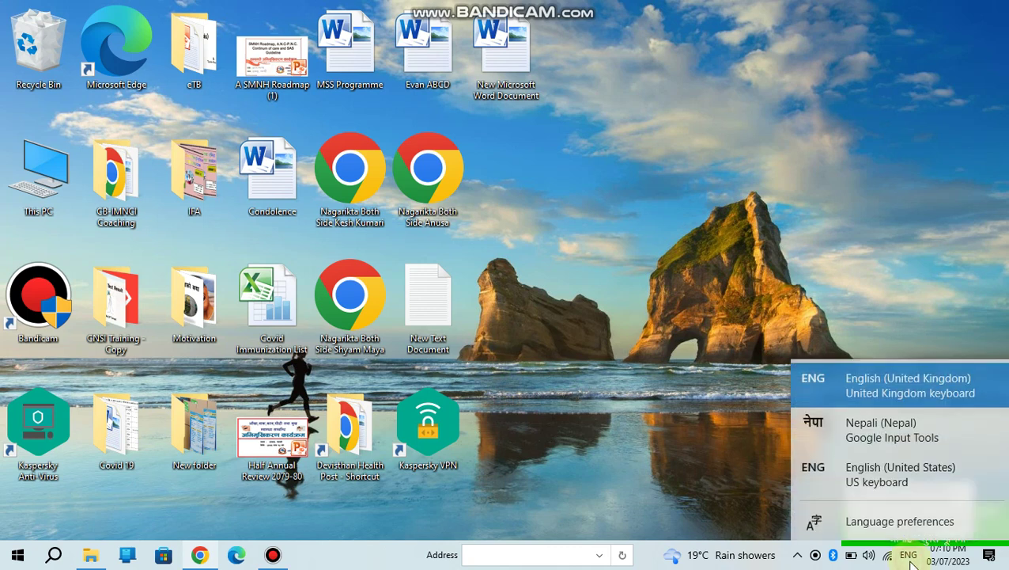
{"action": "left_click", "coordinate": [910, 427]}
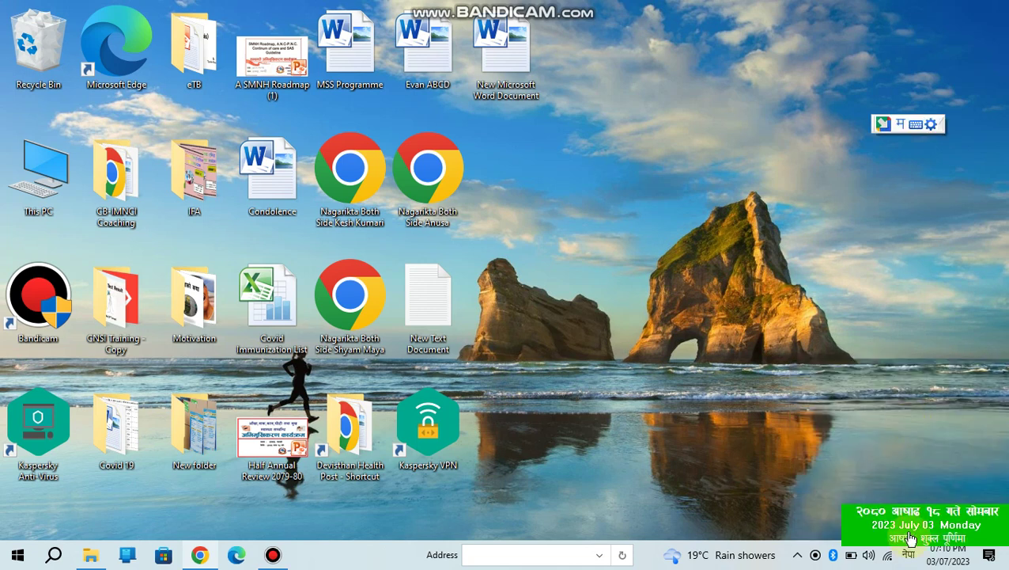
{"action": "left_click", "coordinate": [911, 557]}
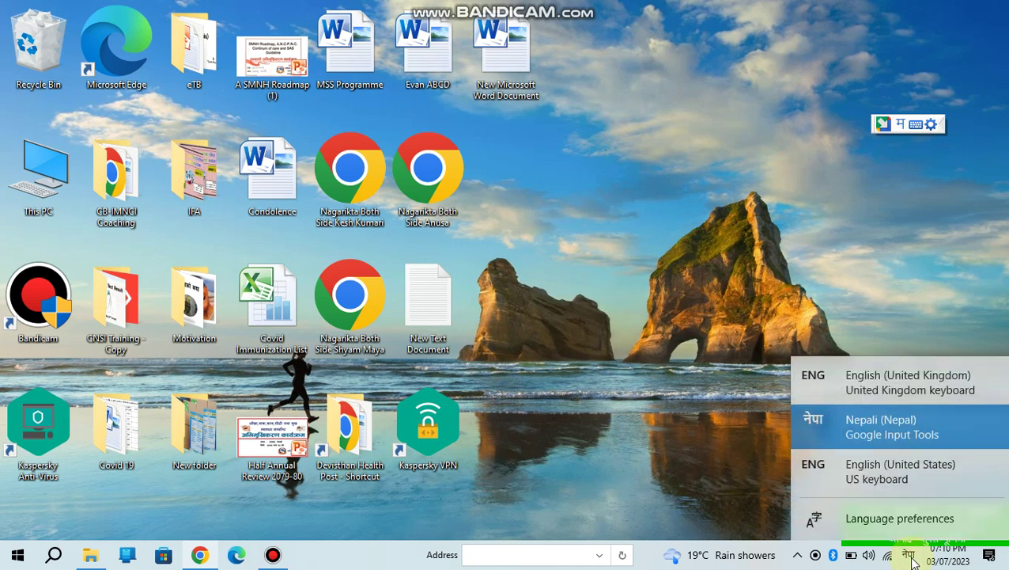
{"action": "left_click", "coordinate": [910, 386]}
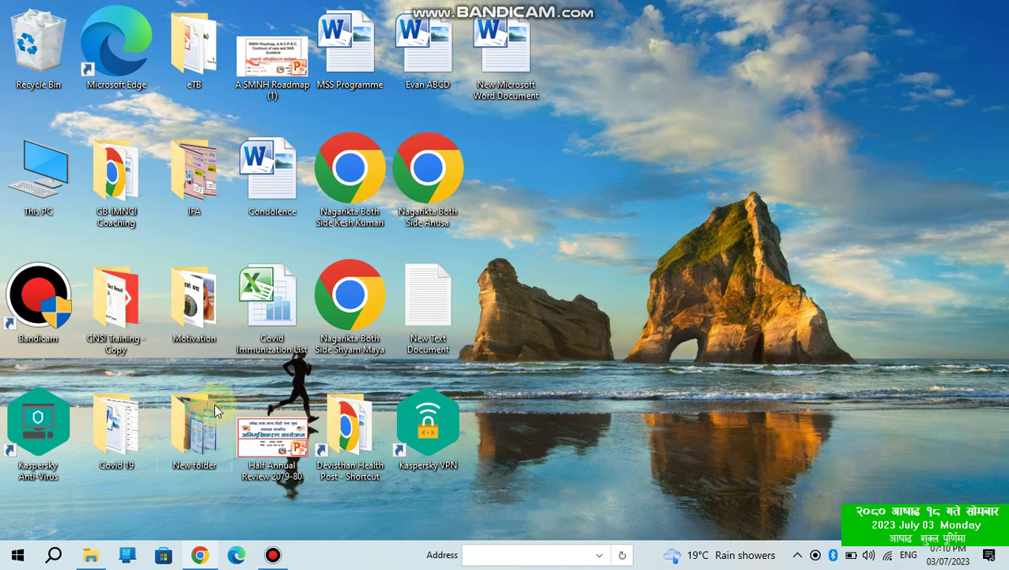
Step: Search Windows for "word", open Microsoft Word 2010, dismiss the Activation Wizard and place the cursor in the blank document
{"action": "left_click", "coordinate": [53, 556]}
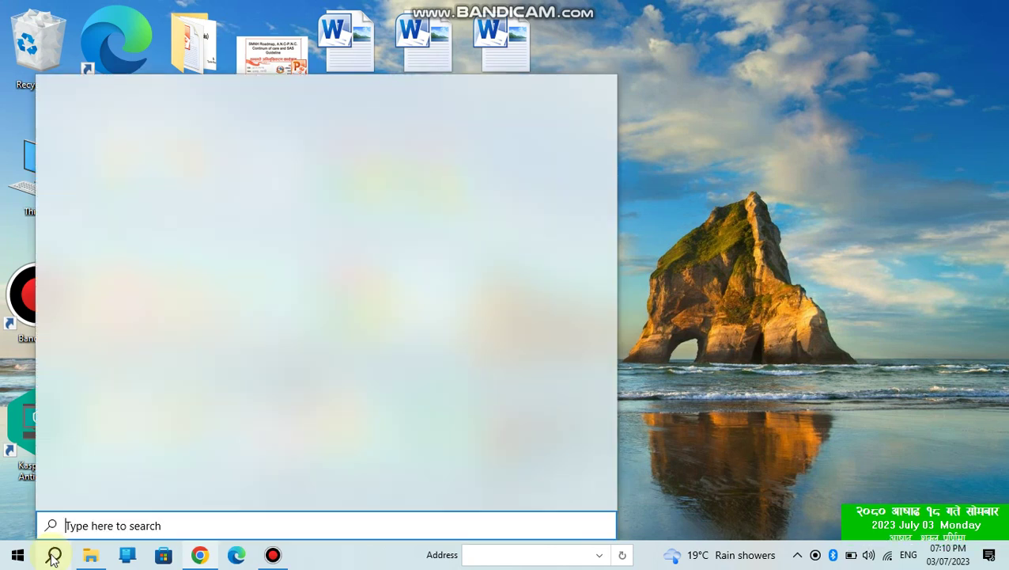
{"action": "type", "text": "word"}
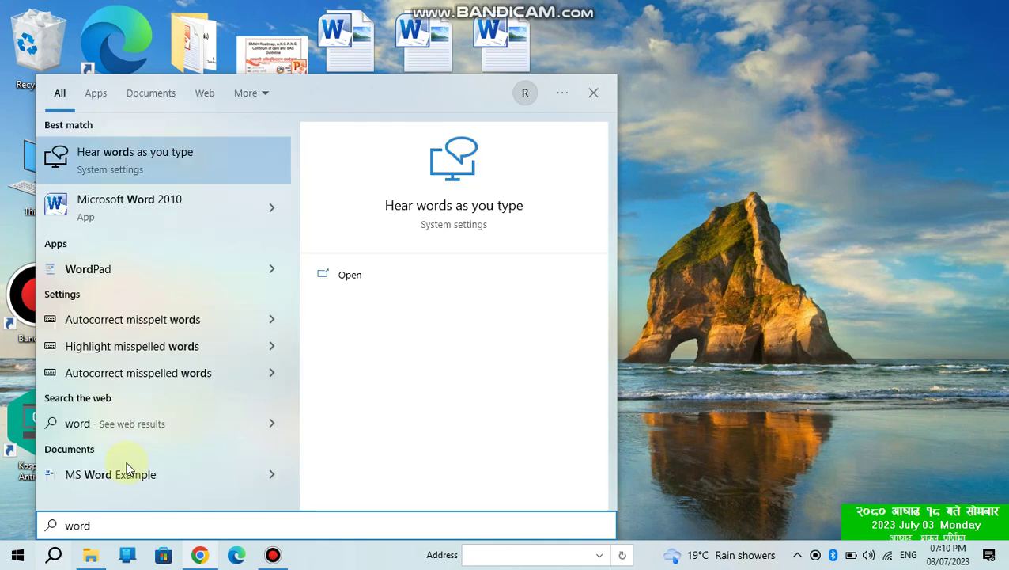
{"action": "left_click", "coordinate": [156, 206]}
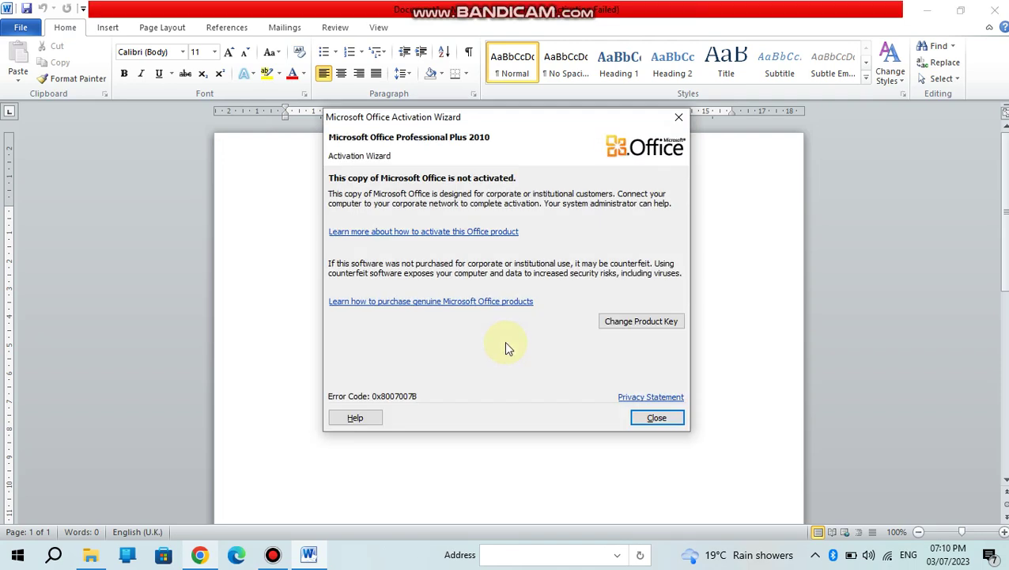
{"action": "key", "text": "Escape"}
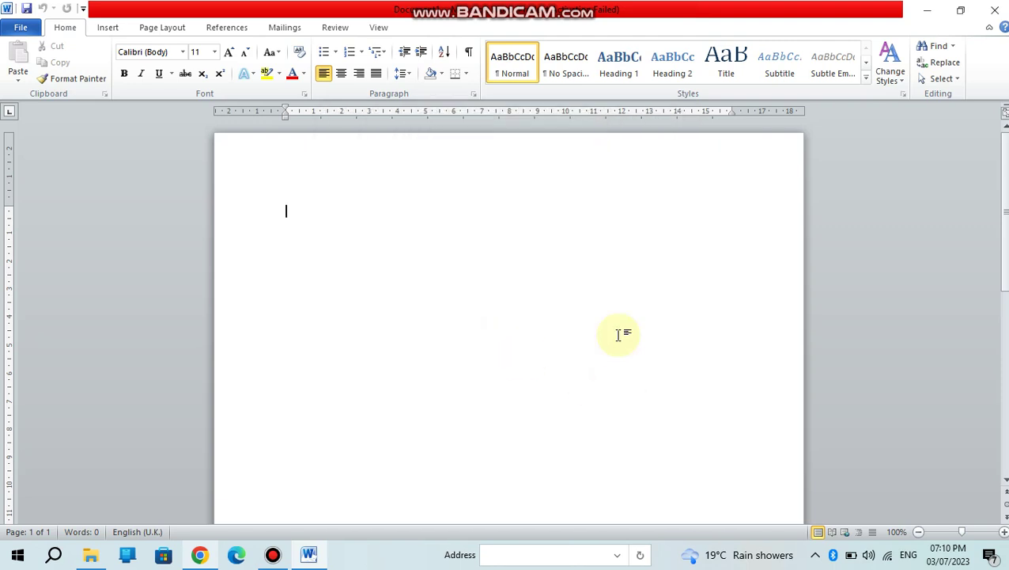
{"action": "left_click", "coordinate": [441, 262]}
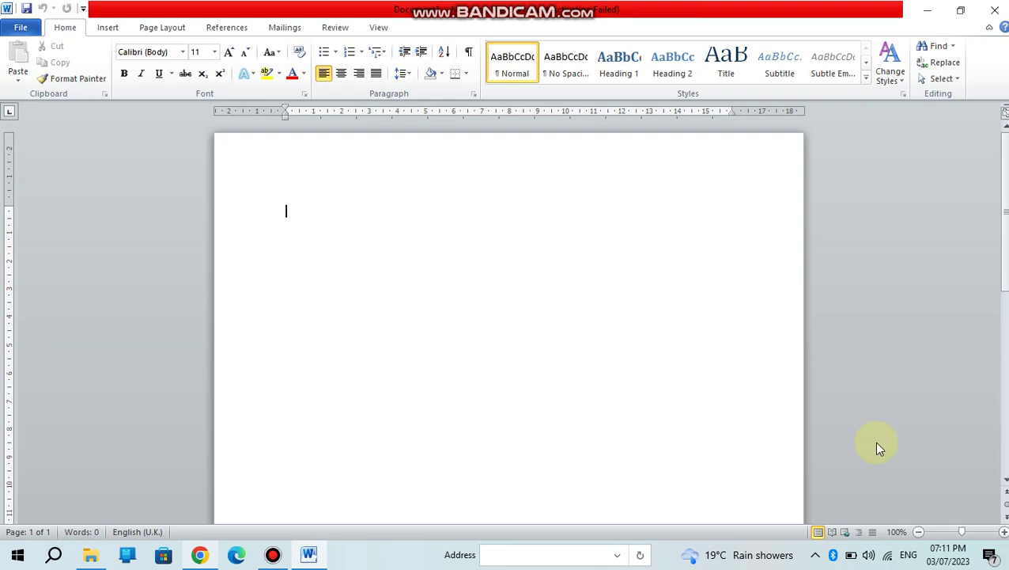
Step: Switch the input language to Nepali (Google Input Tools), cycle through the installed keyboards and end on Nepali
{"action": "left_click", "coordinate": [912, 553]}
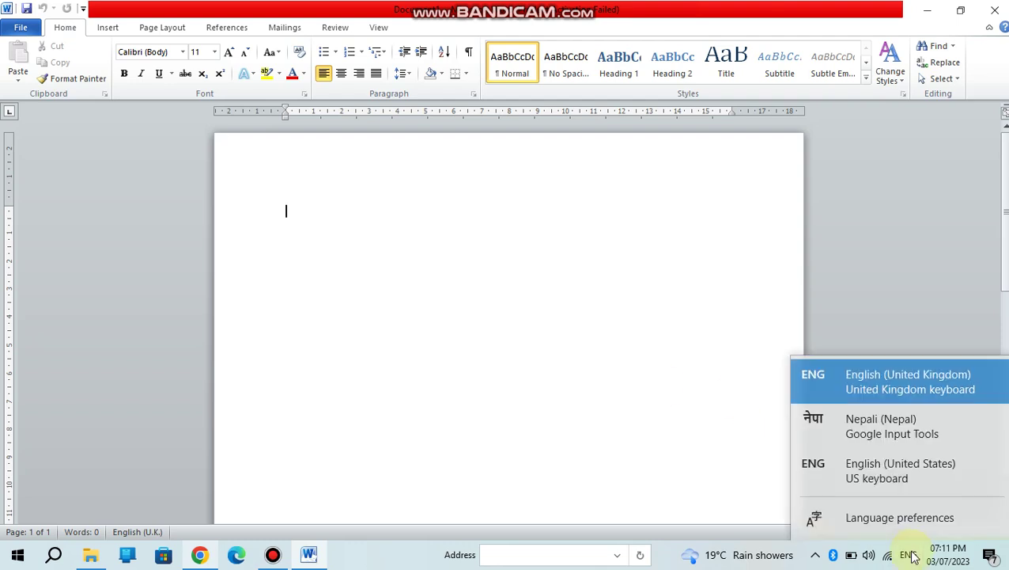
{"action": "left_click", "coordinate": [893, 417]}
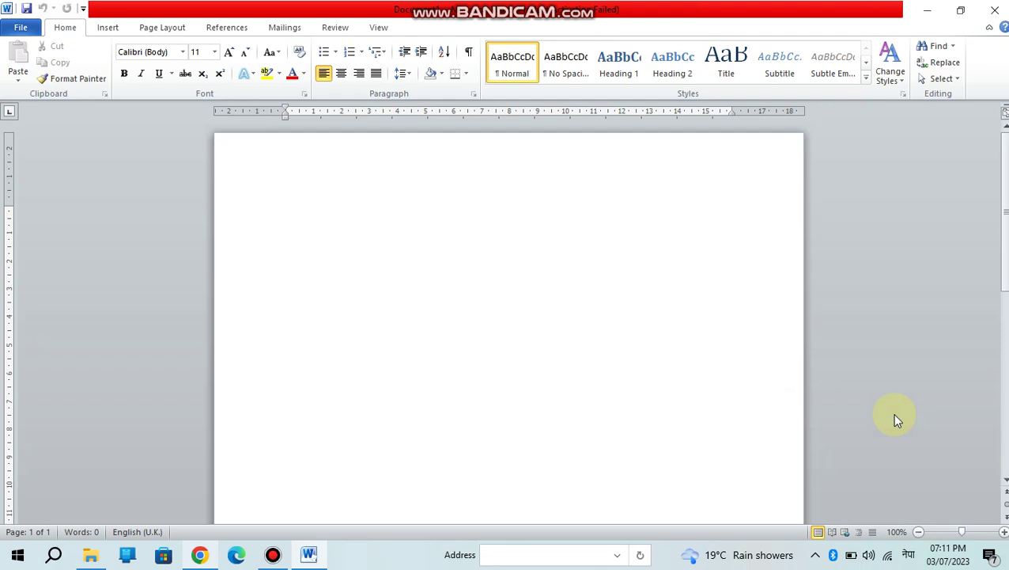
{"action": "key", "text": "super+space"}
{"action": "key", "text": "super+space"}
{"action": "key", "text": "super+space"}
{"action": "key", "text": "super+space"}
{"action": "key", "text": "super+space"}
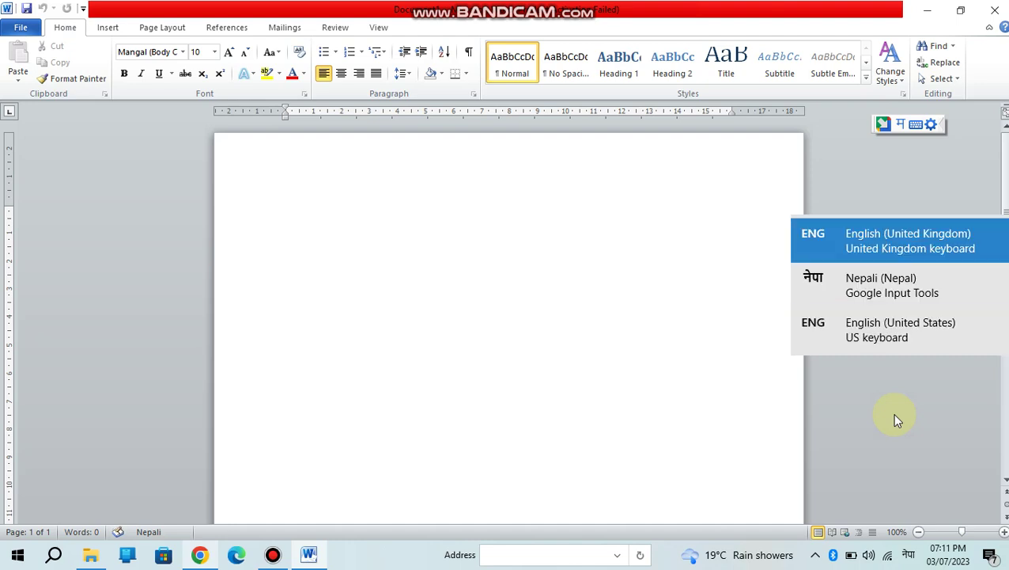
{"action": "key", "text": "super+space"}
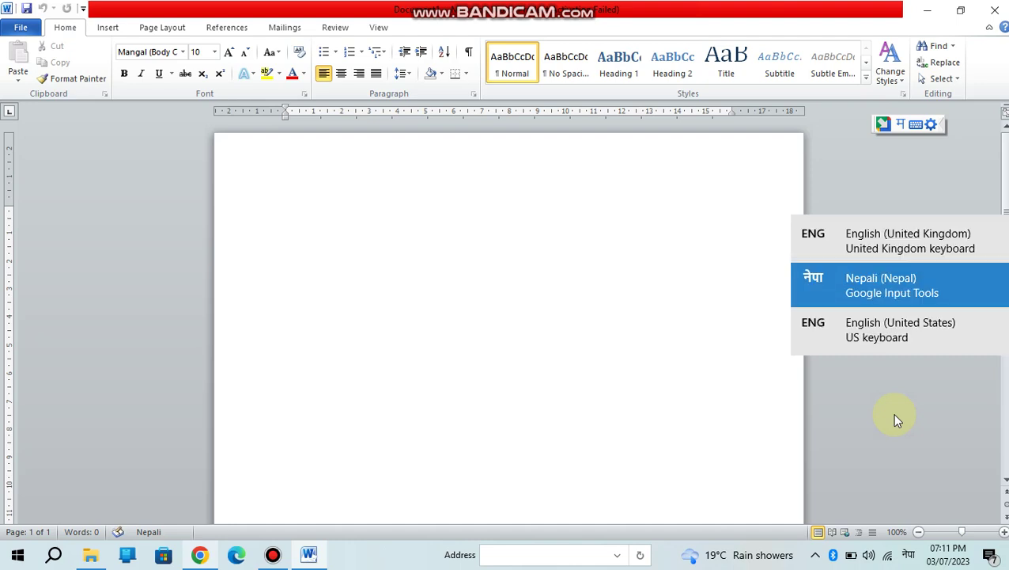
{"action": "key", "text": "super+space"}
{"action": "key", "text": "super+space"}
{"action": "key", "text": "super+space"}
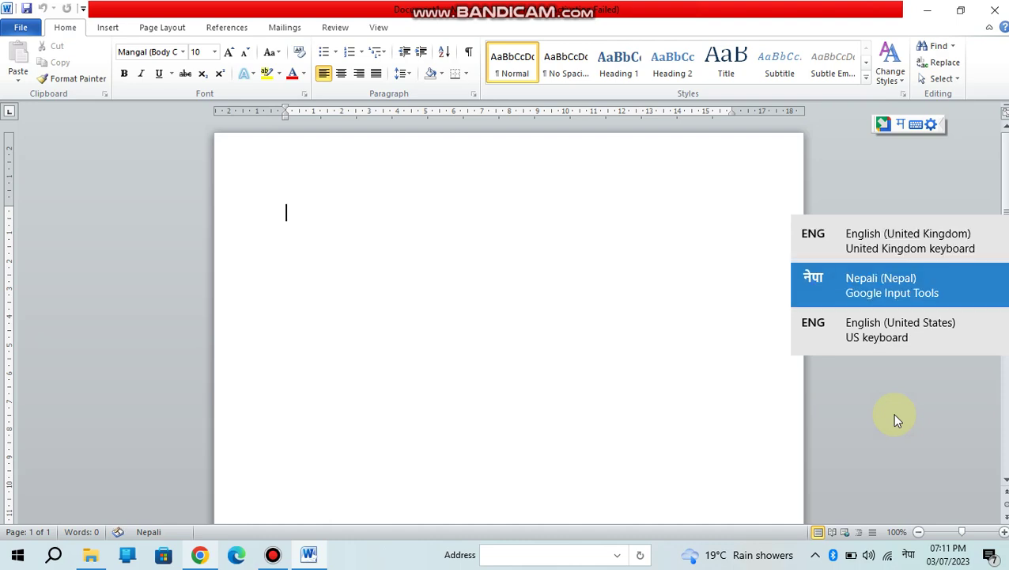